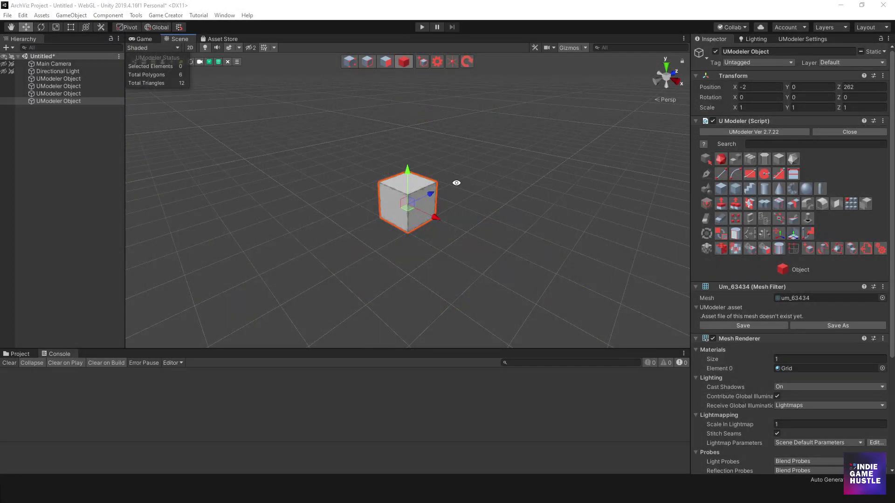
Delete the cube-shaped UModeler object from the scene
right_click_drag(460, 197, 464, 220)
left_click(464, 220)
left_click(434, 221)
key("Delete")
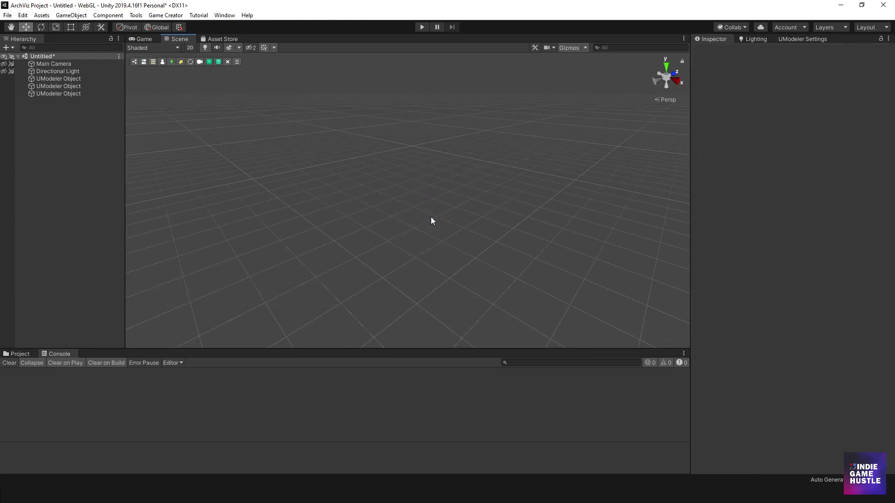
Create a new UModeler object and choose the Line tool with Force Closed enabled
key("q")
left_click_drag(435, 200, 444, 224, "alt")
key("w")
key("alt+grave")
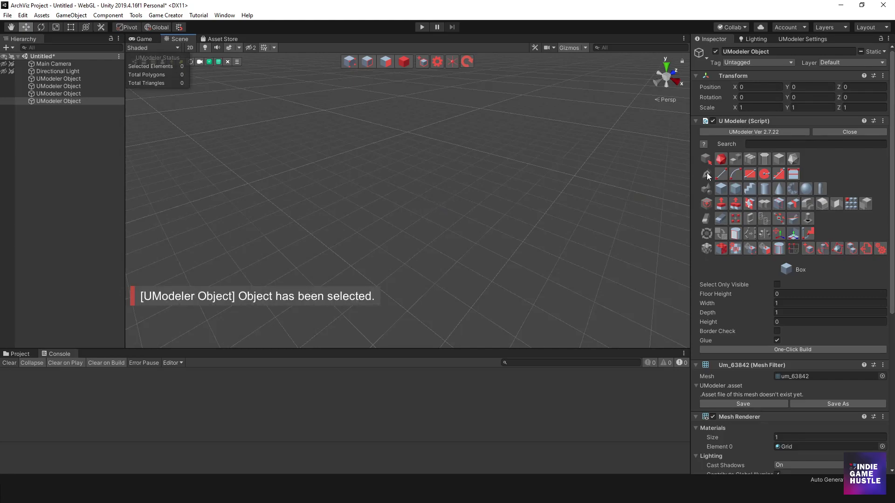
left_click(722, 176)
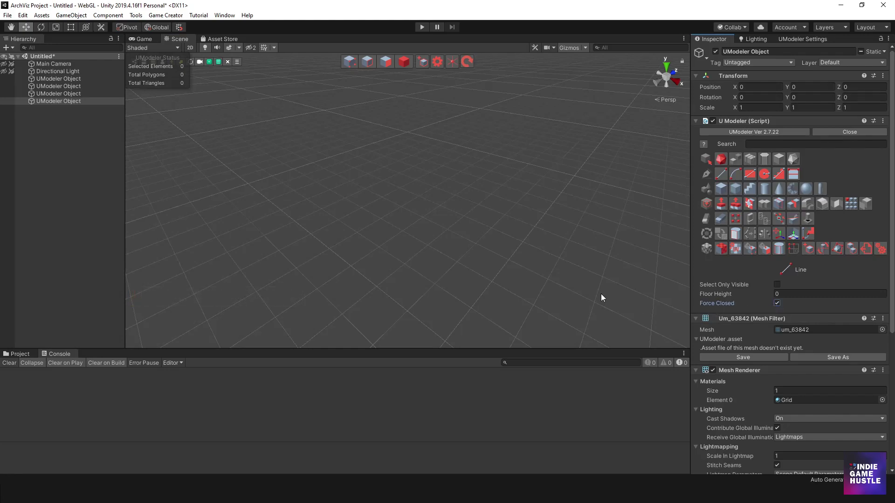
From the top view, draw the outer side and the stepped, angled upper edge of a wall profile on the grid
right_click_drag(415, 243, 460, 214)
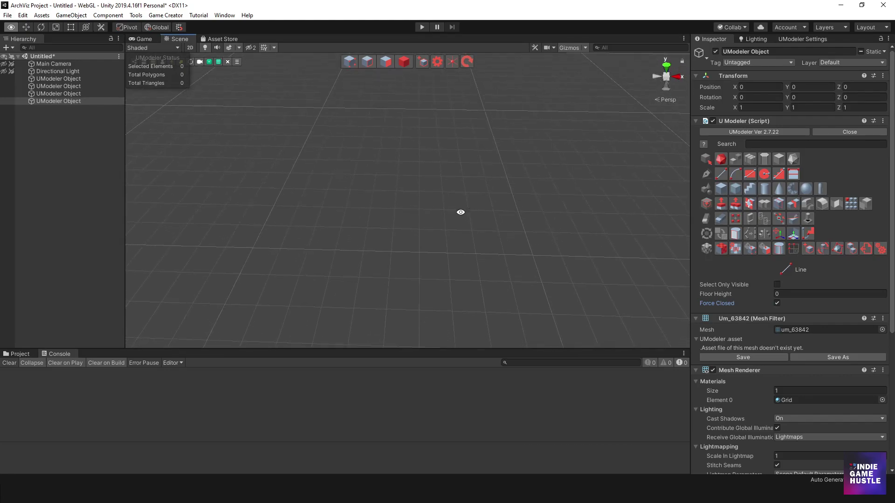
left_click(667, 66)
left_click(667, 77)
scroll(432, 209, "down", 2)
middle_click_drag(432, 209, 438, 247)
left_click(375, 275)
middle_click_drag(383, 152, 381, 278)
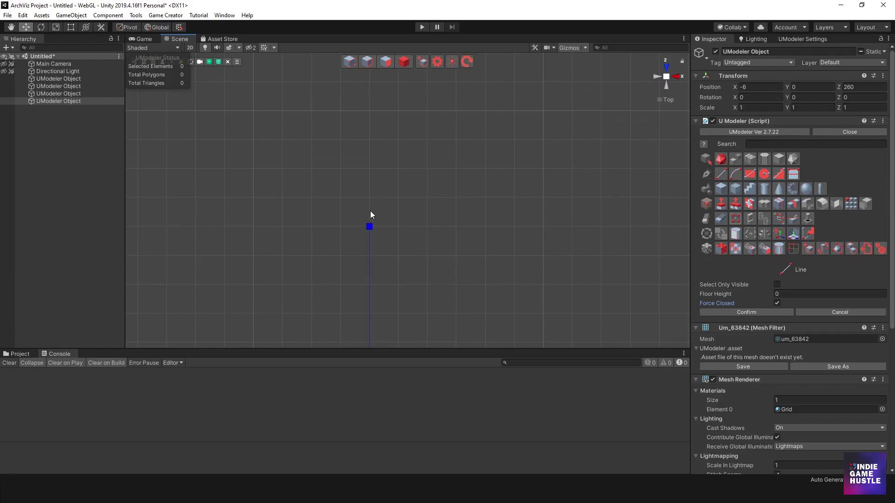
left_click(396, 169)
left_click(400, 139)
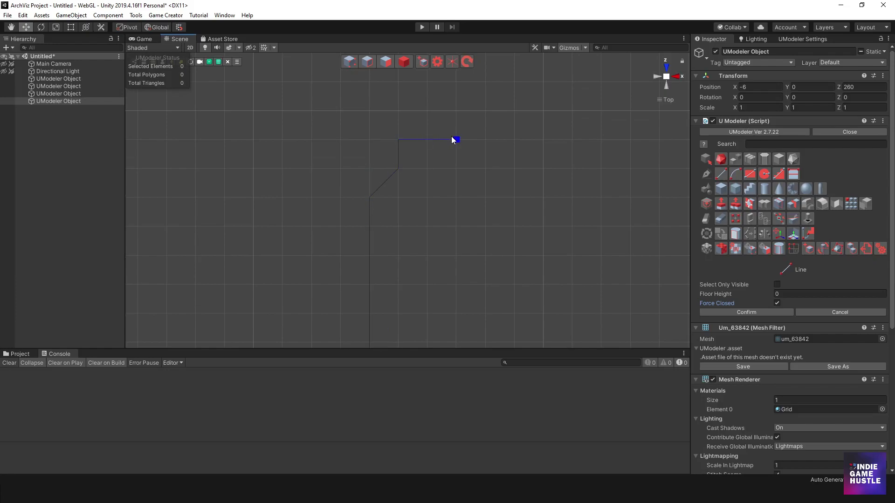
left_click(455, 111)
left_click(514, 111)
Continue the profile outline with the sloped underside of the overhang and the long straight inner side
scroll(460, 283, "down", 3)
middle_click_drag(460, 283, 469, 170)
left_click(459, 264)
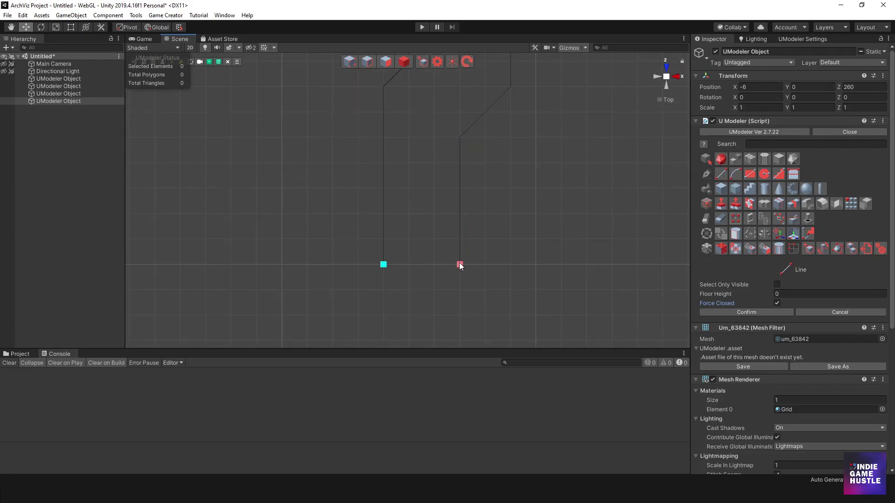
middle_click_drag(470, 301, 475, 161, "alt")
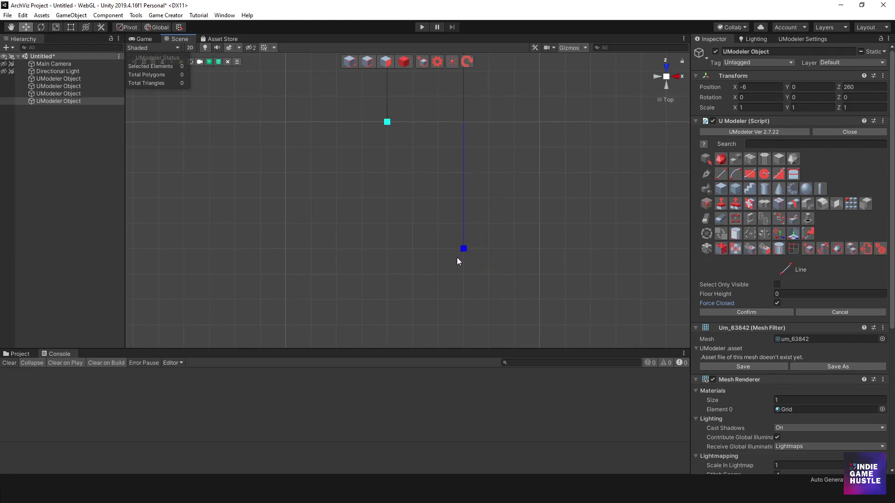
right_click_drag(471, 202, 468, 235)
Draw the ledge and sloped foot at the profile's base, close the outline at its starting point and stop drawing
middle_click_drag(474, 218, 472, 261)
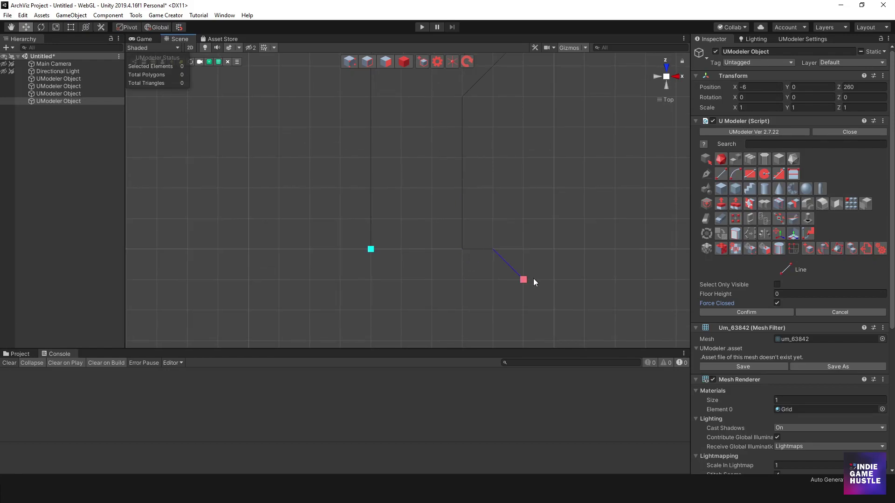
left_click(526, 319)
scroll(526, 318, "down", 1)
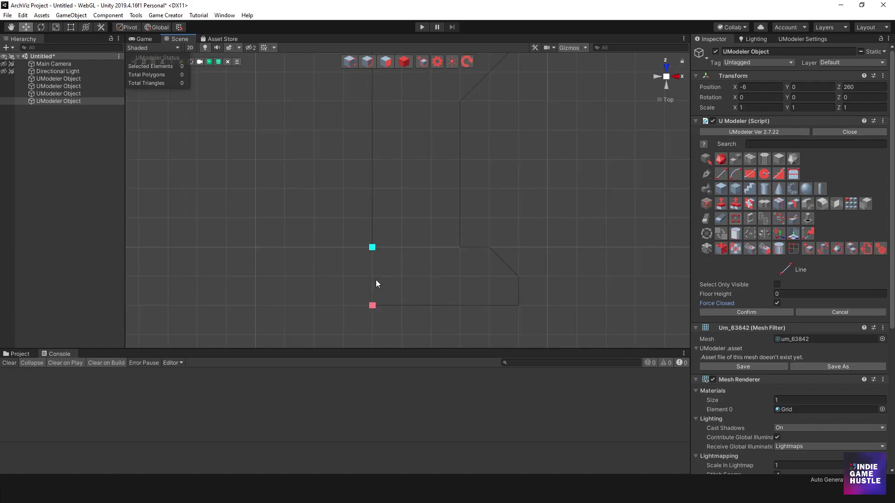
left_click(372, 249)
middle_click_drag(478, 209, 488, 331)
left_click_drag(483, 303, 436, 190, "alt")
left_click(666, 78)
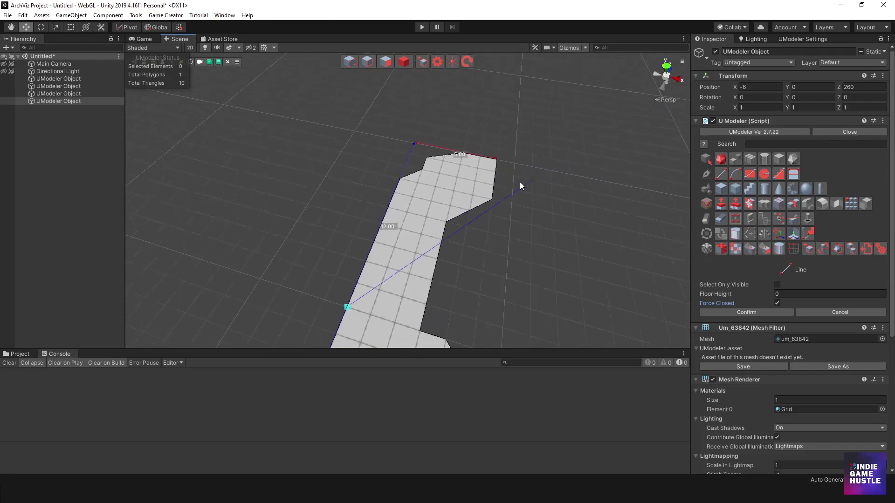
key("Escape")
Set the profile object's pivot to its center with the Pivot To Center tool
mouse_move(432, 231)
left_mouse_down("alt")
mouse_move(465, 213)
mouse_move(402, 170)
mouse_move(533, 184)
mouse_move(510, 194)
mouse_move(519, 212)
mouse_move(485, 188)
mouse_move(348, 160)
mouse_move(500, 152)
mouse_move(566, 167)
mouse_move(409, 138)
mouse_move(387, 155)
mouse_move(533, 174)
mouse_move(467, 220)
mouse_move(536, 202)
mouse_move(352, 188)
mouse_move(449, 227)
left_mouse_up("alt")
left_click(404, 61)
left_click(793, 233)
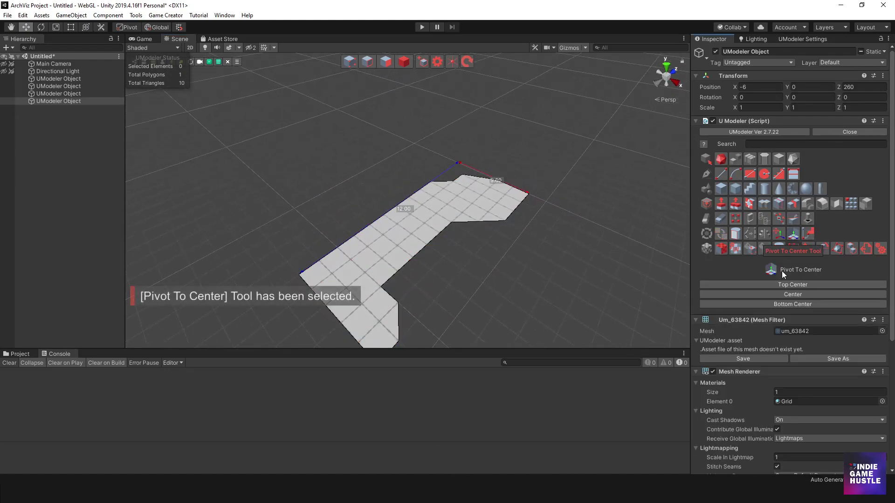
left_click(779, 292)
left_click_drag(516, 244, 479, 178, "alt")
key("e")
left_click_drag(425, 185, 339, 269)
key("w")
left_click_drag(507, 251, 530, 247, "alt")
key("ctrl+z")
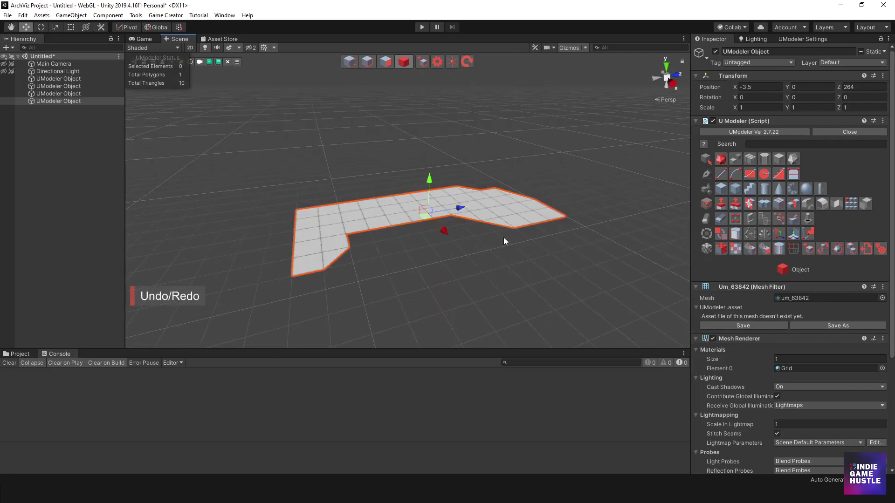
Stand the profile upright with an X rotation of 270 and move it to position -3, 3, 264
key("e")
left_click_drag(404, 186, 322, 259)
left_click_drag(517, 248, 657, 221, "alt")
left_click(667, 79)
left_click_drag(554, 180, 637, 198, "alt")
left_click(667, 74)
left_click_drag(616, 141, 490, 159, "alt")
key("w")
left_click_drag(555, 210, 454, 167, "alt")
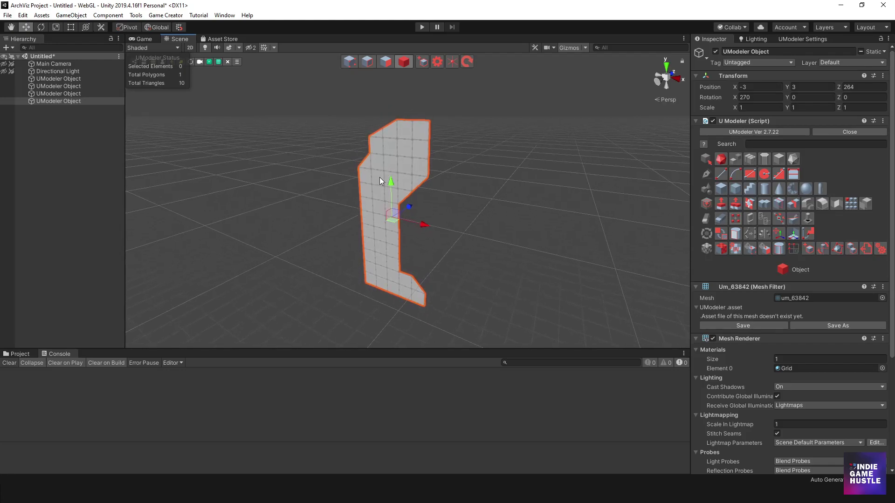
With the Line tool in top view, draw an angled multi-segment path on the floor starting at the profile
left_click(718, 175)
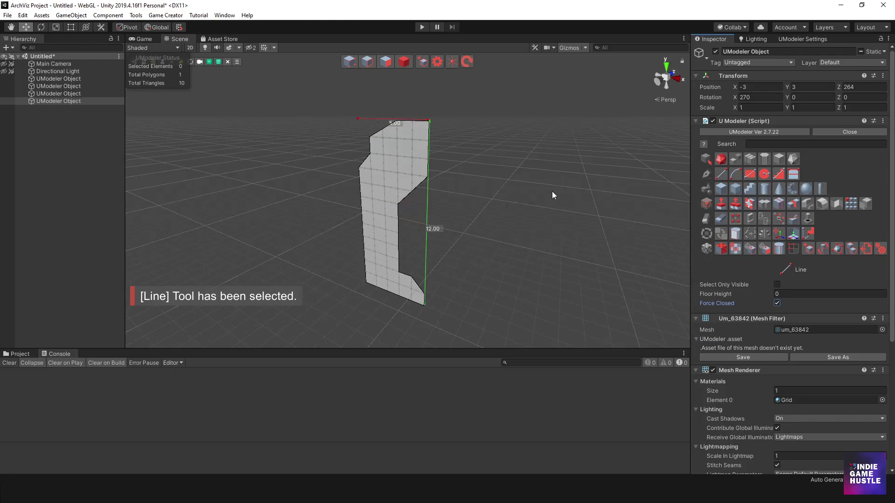
left_click(667, 67)
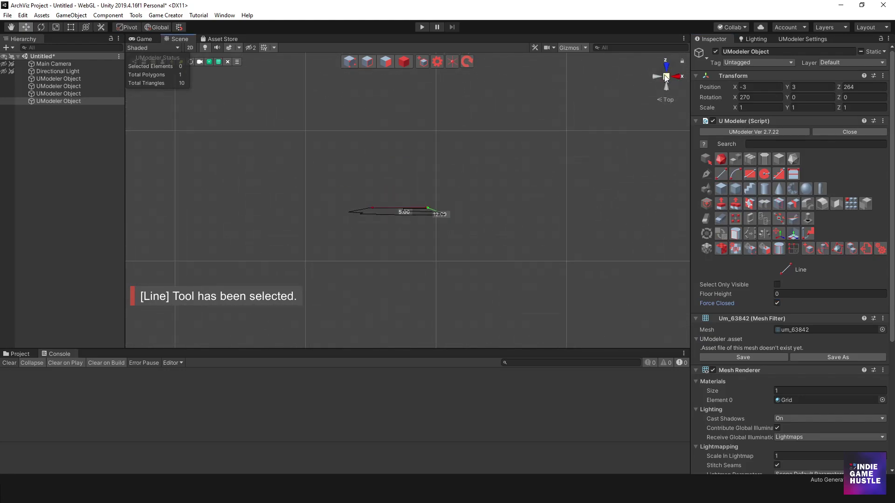
middle_click_drag(531, 173, 511, 259)
scroll(470, 242, "down", 6)
middle_click_drag(406, 269, 387, 280)
scroll(388, 265, "down", 3)
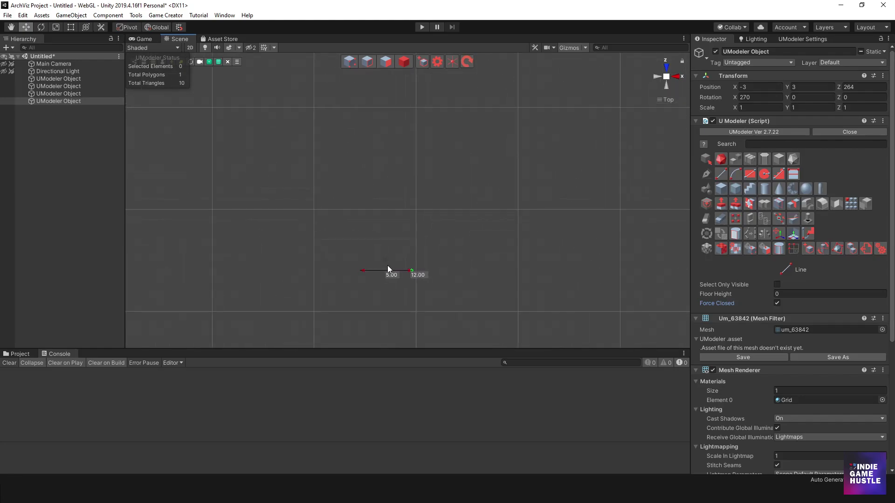
left_click(386, 274)
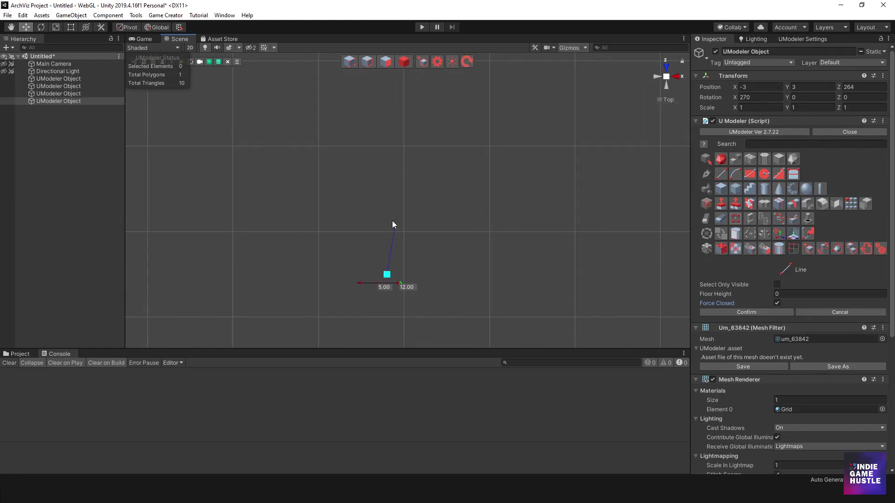
left_click(387, 138)
middle_click_drag(448, 136, 393, 290)
left_click(453, 183)
left_click(605, 183)
Turn off Force Closed and confirm the path as an open line
left_click_drag(579, 280, 464, 237, "alt")
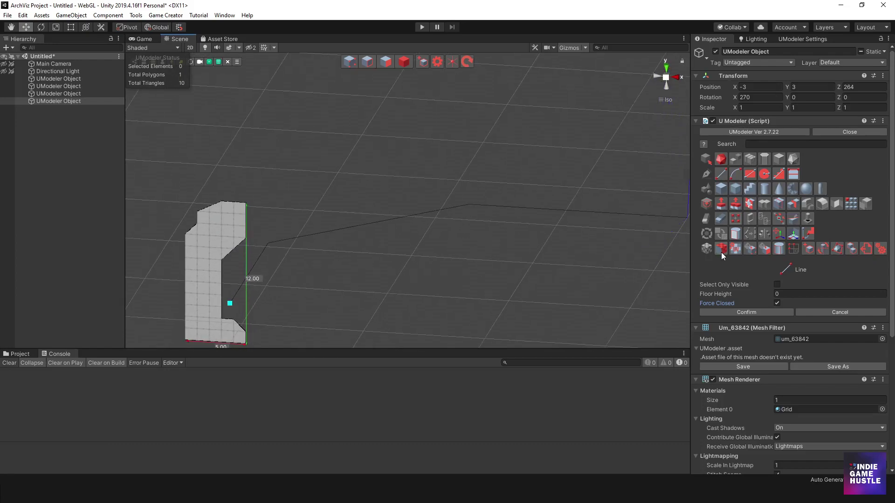
left_click(778, 304)
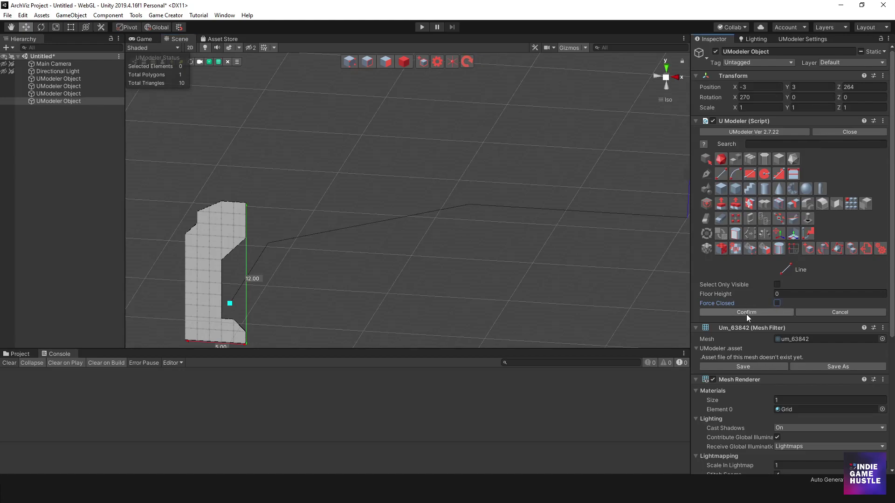
left_click(744, 312)
Examine the profile and the path line in object mode and in edge mode
middle_click_drag(465, 239, 441, 232)
left_click(666, 78)
left_click_drag(403, 215, 377, 158, "alt")
left_click(401, 62)
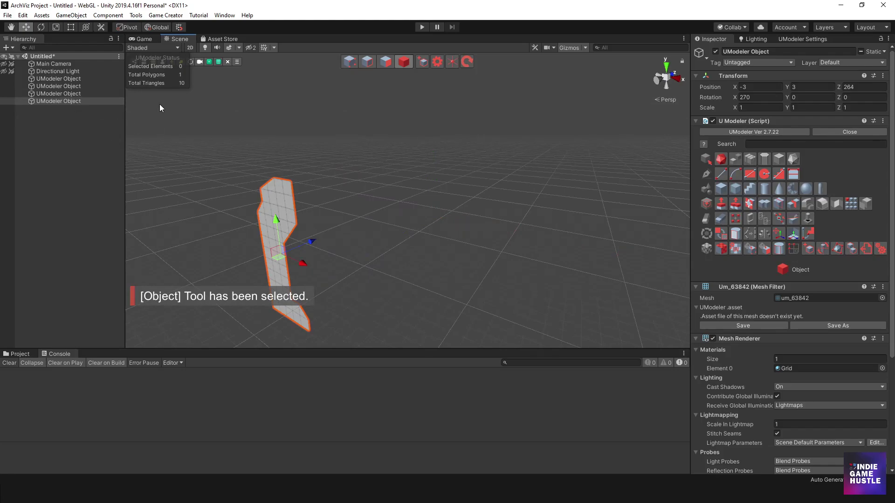
left_click(365, 64)
left_click_drag(296, 238, 361, 209, "alt")
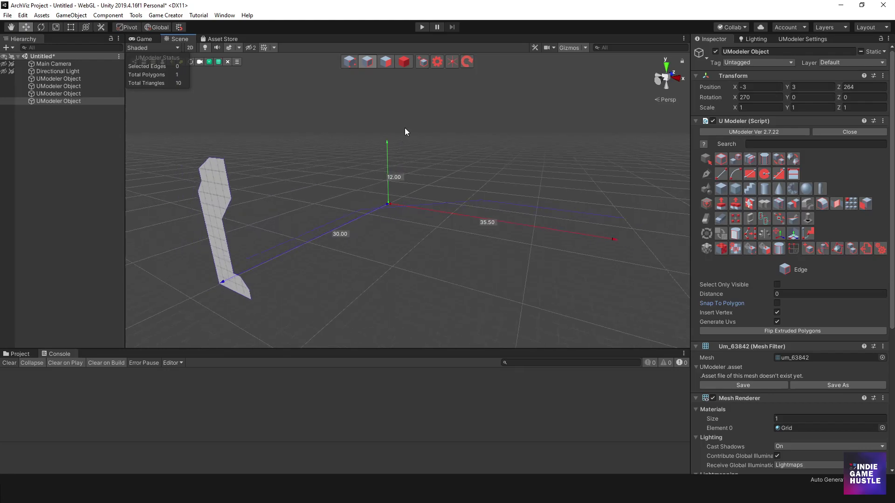
Select the profile polygon together with the path line and sweep the profile along it with the Follow tool
left_click(385, 61)
left_click_drag(368, 133, 360, 152, "alt")
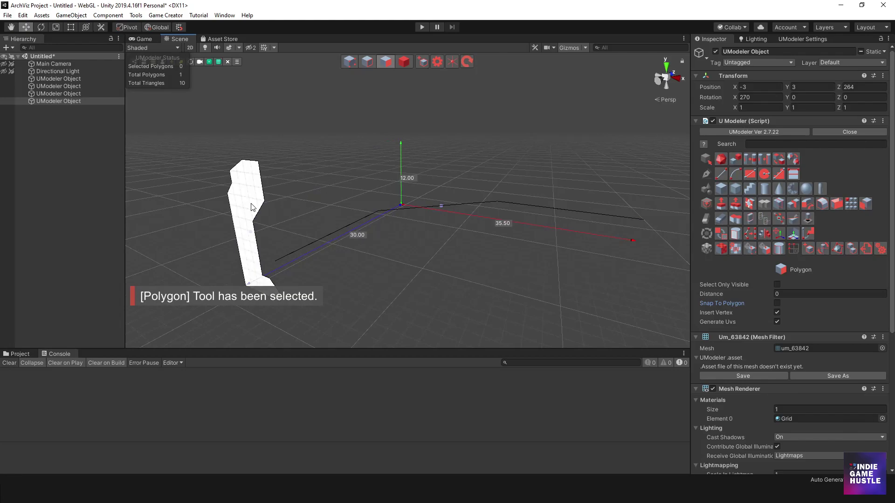
middle_click_drag(377, 234, 395, 238)
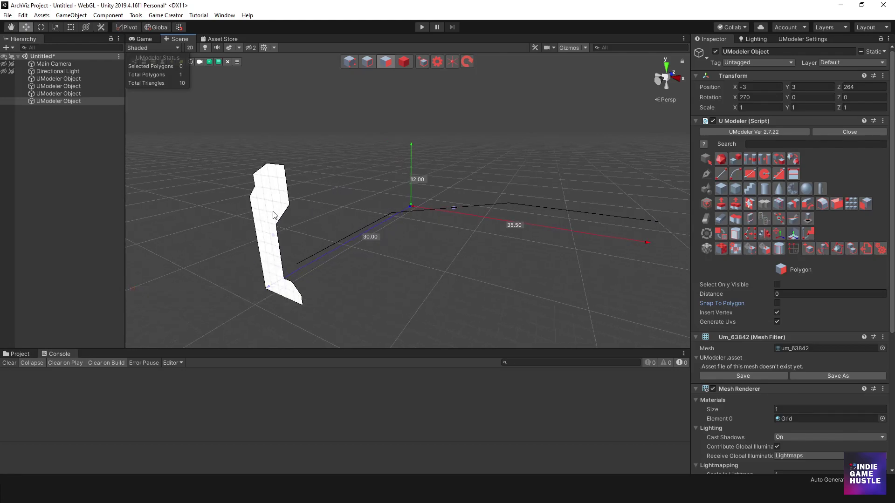
left_click(271, 211)
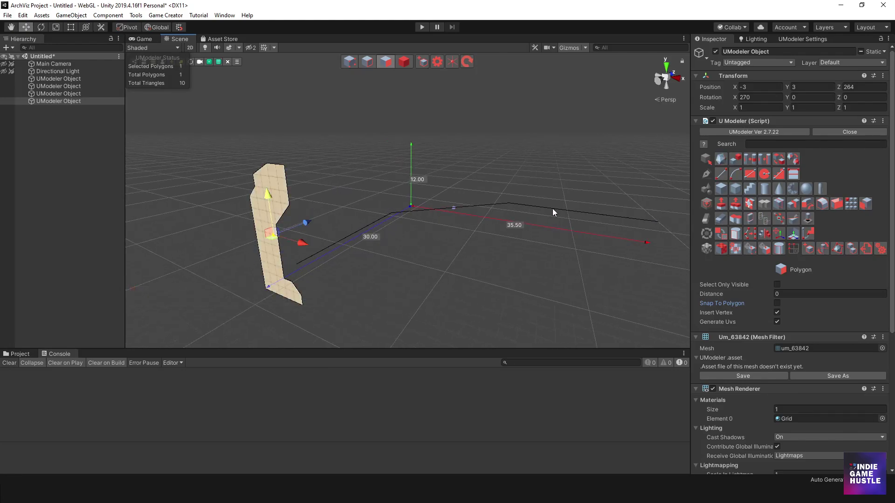
left_click(454, 208, "ctrl")
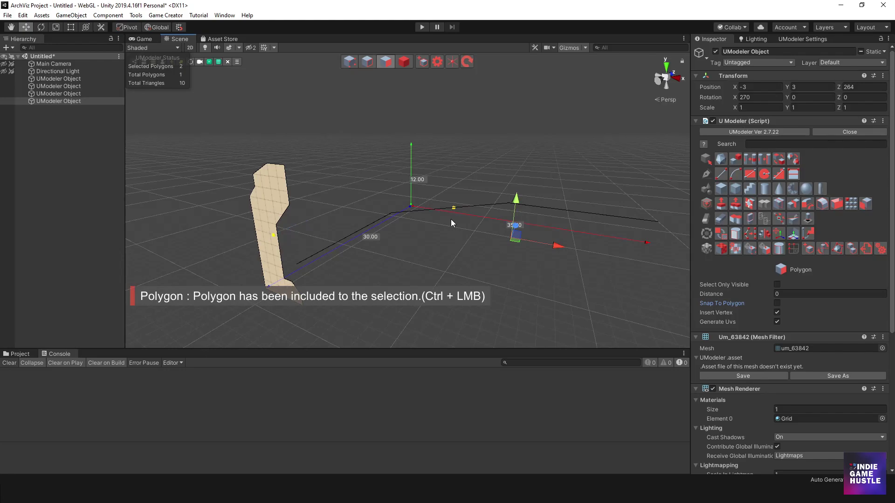
left_click(808, 203)
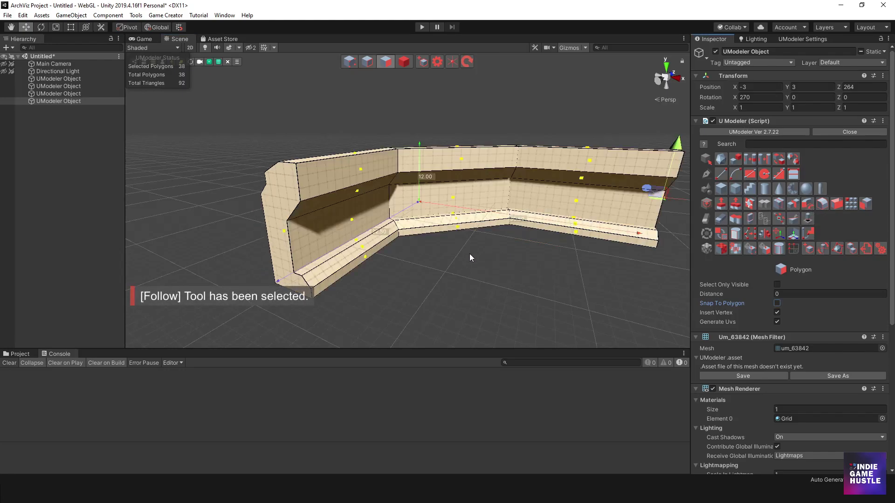
left_click_drag(493, 236, 363, 261, "alt")
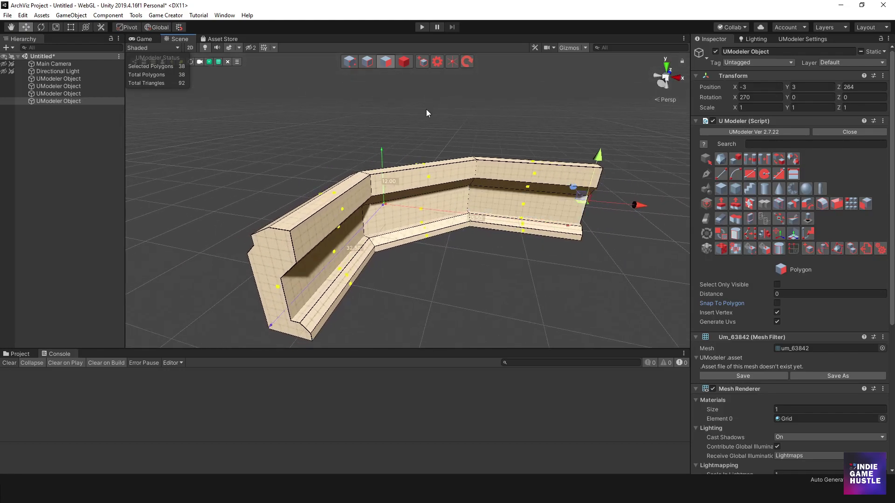
left_click(404, 68)
left_click_drag(424, 143, 382, 226, "alt")
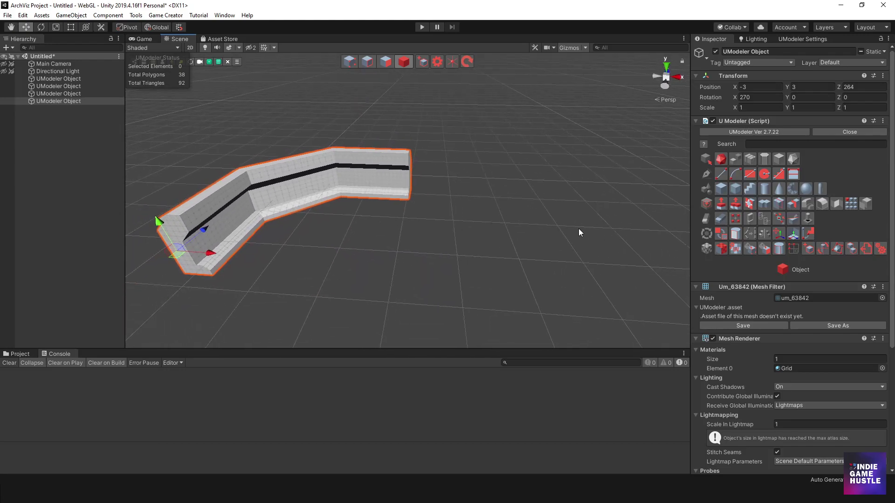
left_click(532, 221)
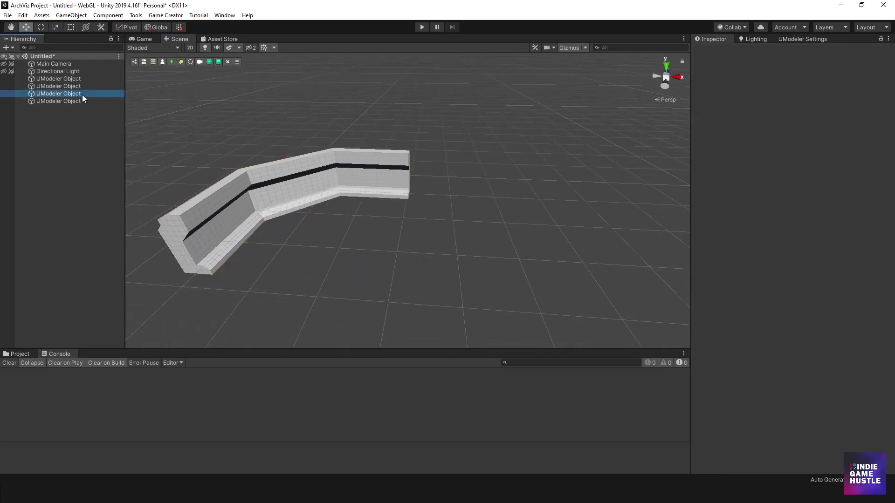
Delete the leftover UModeler objects so only the swept wall stays in the scene, and clear the console
double_click(82, 94)
left_click_drag(402, 169, 399, 154)
key("Delete")
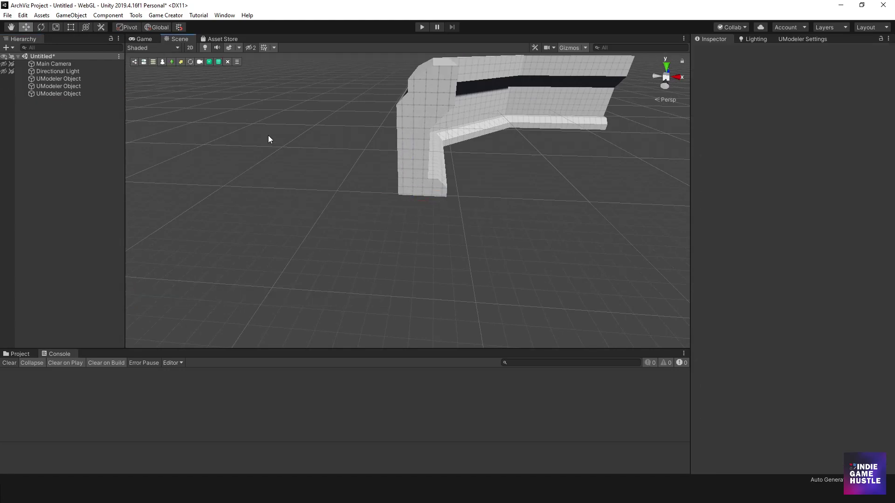
left_click(93, 87)
scroll(346, 162, "down", 2)
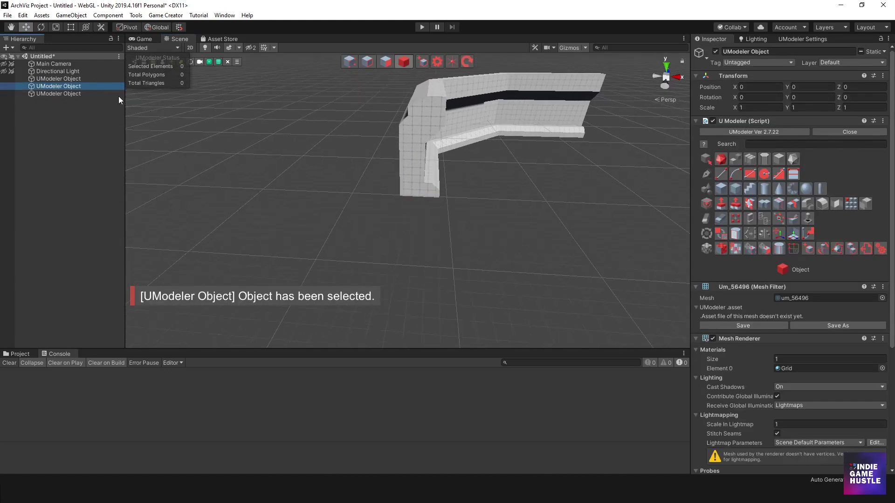
left_click(68, 85)
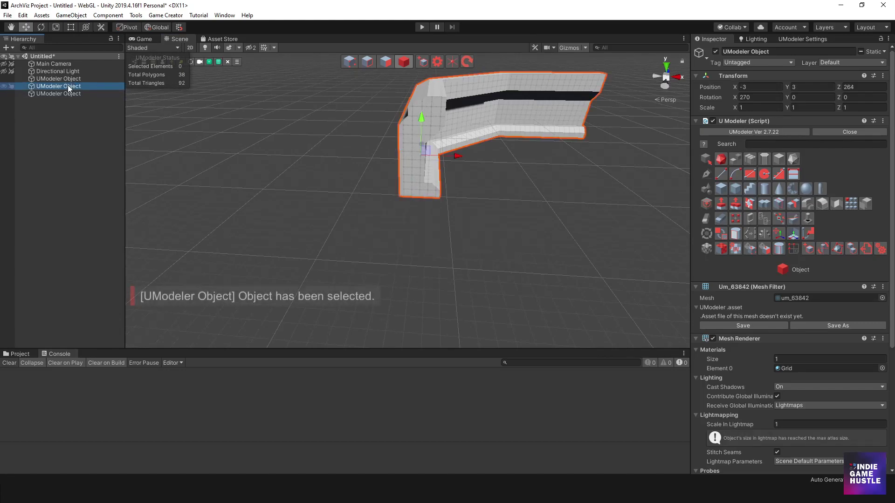
key("Delete")
left_click(64, 78)
key("Delete")
left_click(61, 79)
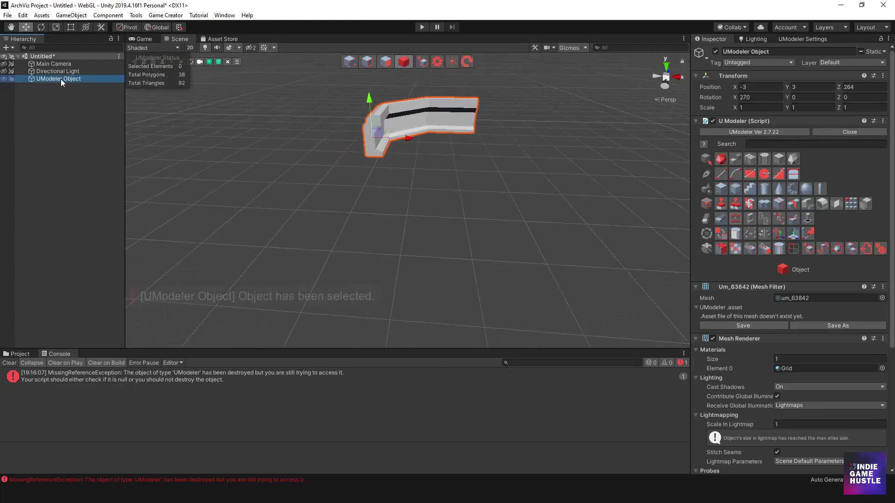
left_click(10, 362)
Create a new UModeler object and choose the Stair tool for building beside the wall
left_click_drag(367, 219, 391, 232, "alt")
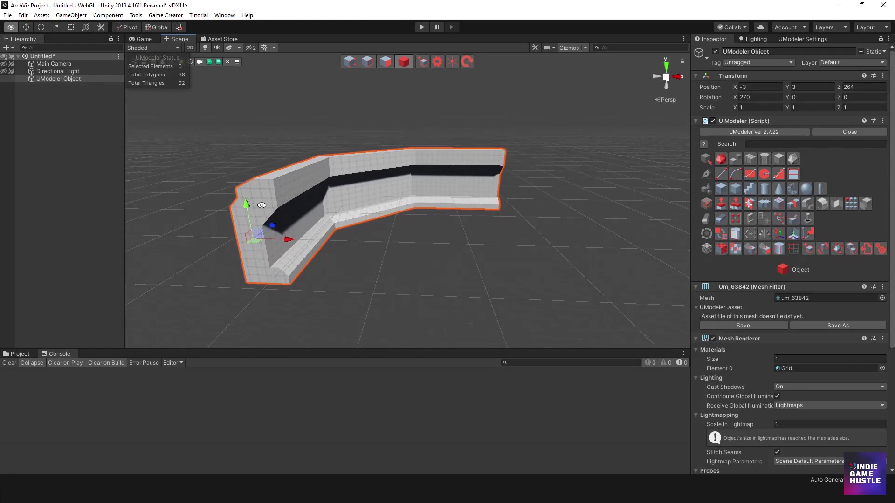
left_click_drag(378, 170, 454, 216, "alt")
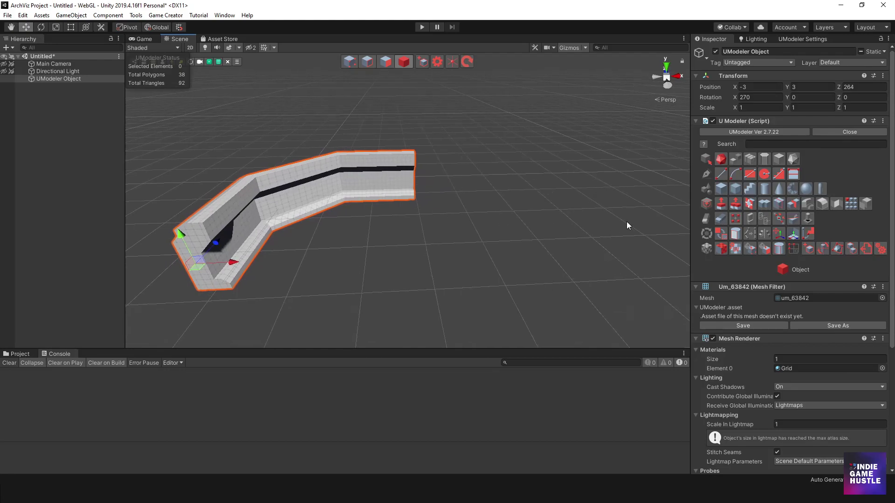
left_click_drag(529, 200, 458, 208, "alt")
left_click(464, 197)
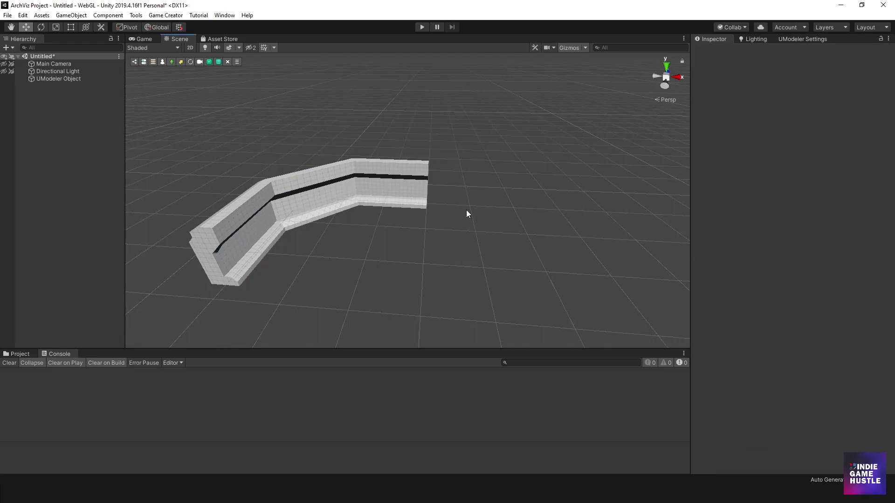
key("alt+grave")
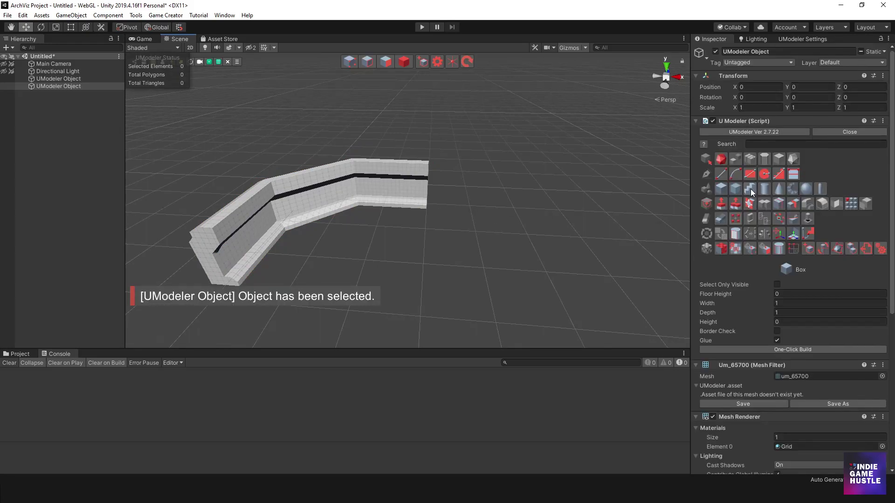
left_click(750, 189)
scroll(487, 232, "up", 4)
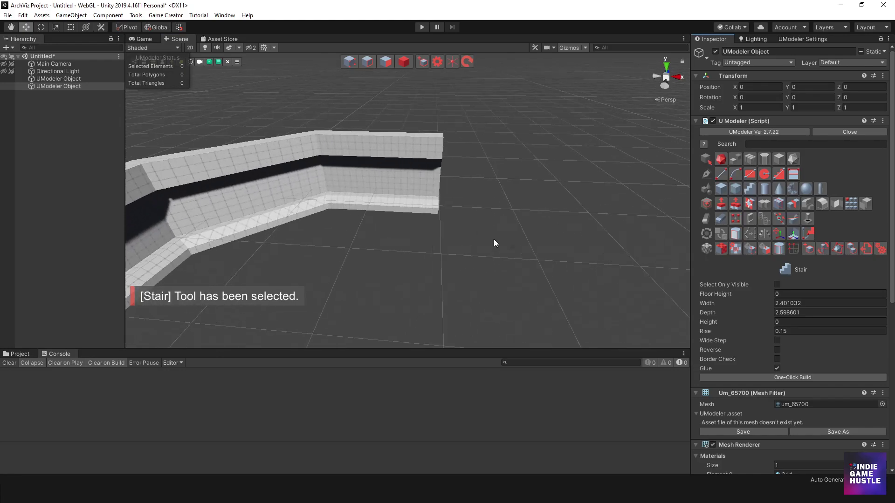
scroll(494, 243, "up", 5)
middle_click_drag(493, 246, 418, 218)
scroll(414, 221, "up", 4)
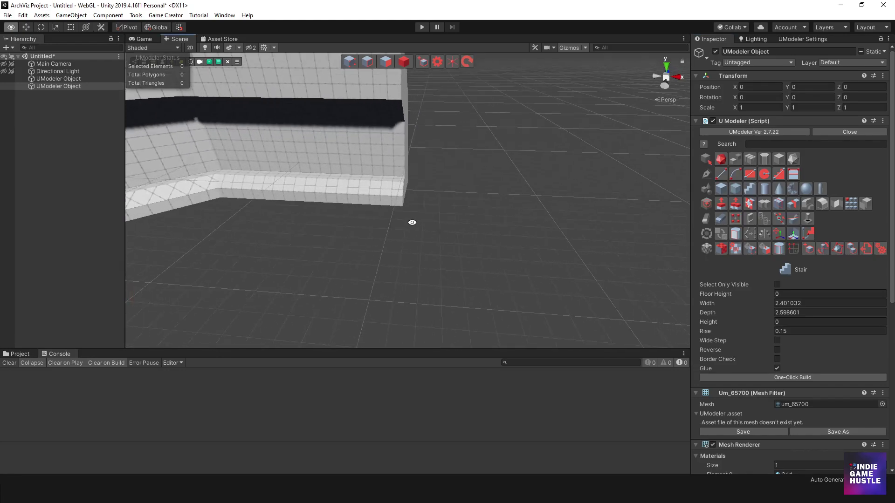
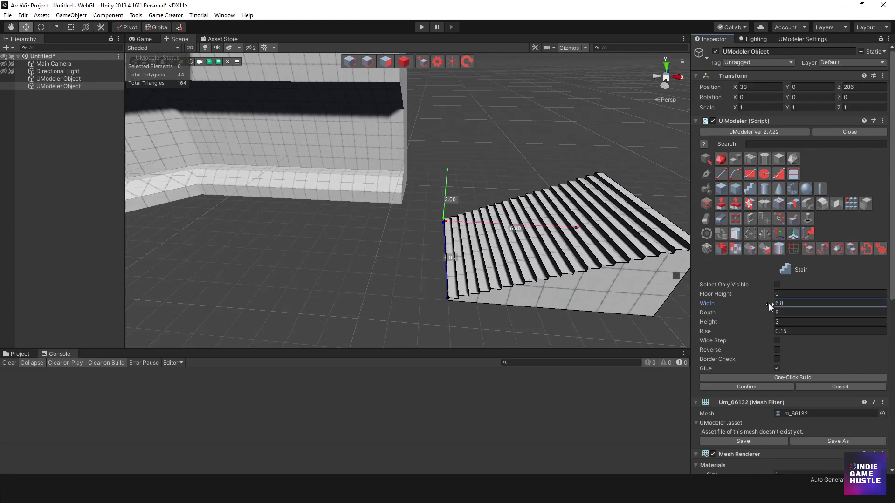
Set the stair's width to 7 and its depth to 5
type("7")
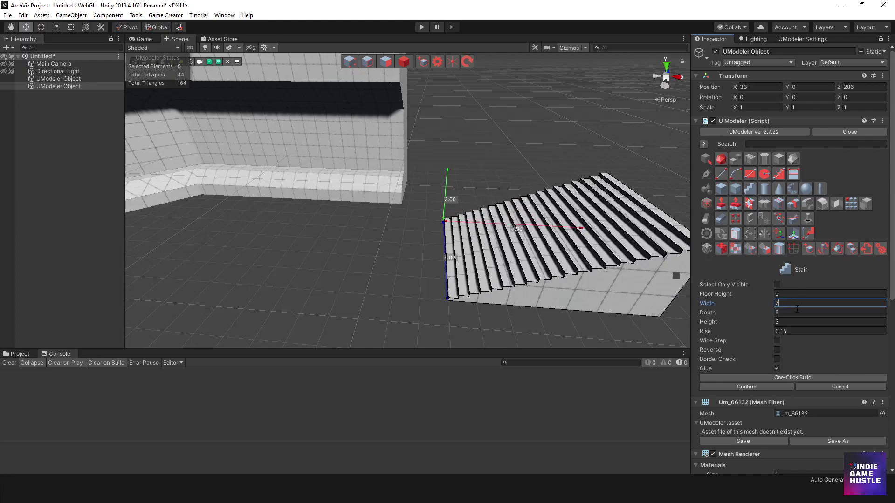
left_click_drag(765, 313, 796, 316)
left_click(796, 316)
type("5")
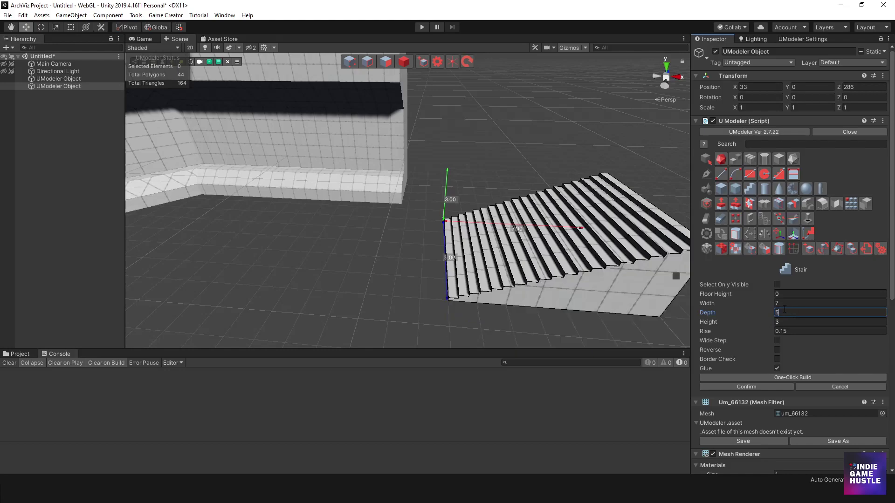
Lower the stair's height to 2.16 and adjust its rise to 0.22
mouse_move(766, 323)
left_mouse_down()
mouse_move(753, 322)
mouse_move(762, 330)
left_mouse_up()
scroll(559, 253, "down", 1)
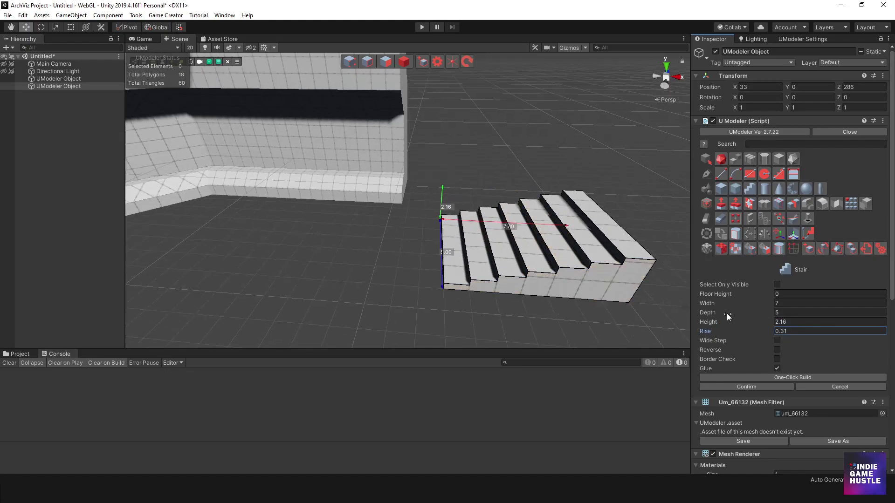
left_click_drag(770, 328, 764, 331)
left_click(630, 267)
left_click_drag(630, 267, 597, 275, "alt")
Set the stair's rise to 0.25, its height to 2 and its width to 8
left_click(791, 331)
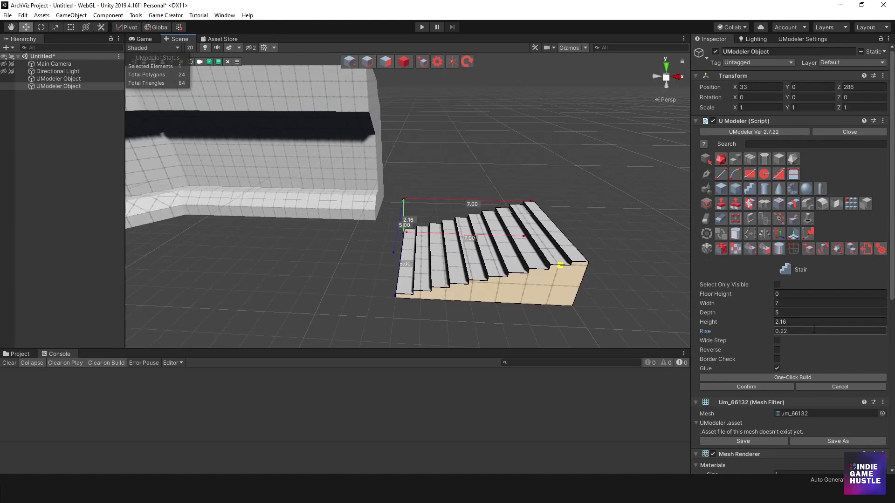
type("0.25")
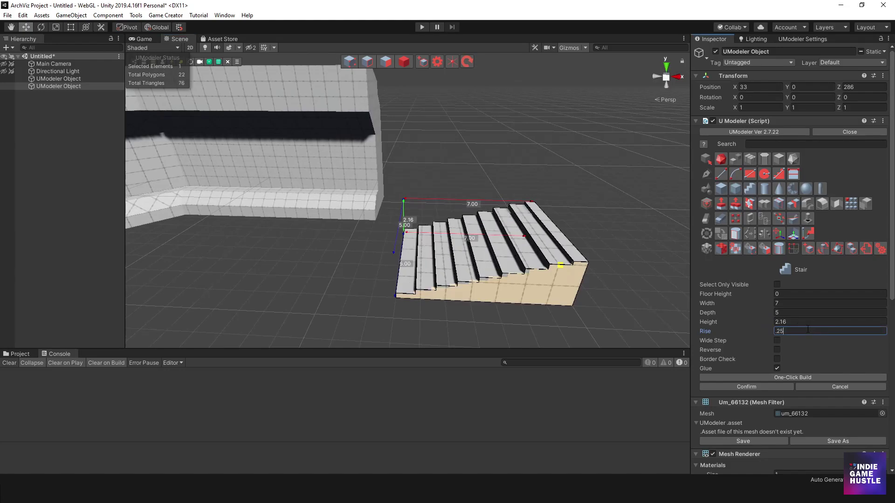
left_click(793, 322)
type("2")
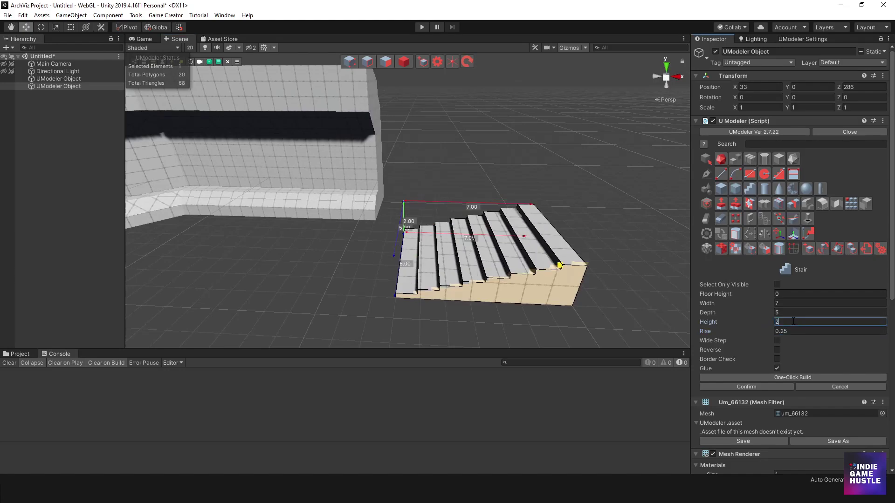
left_click(788, 304)
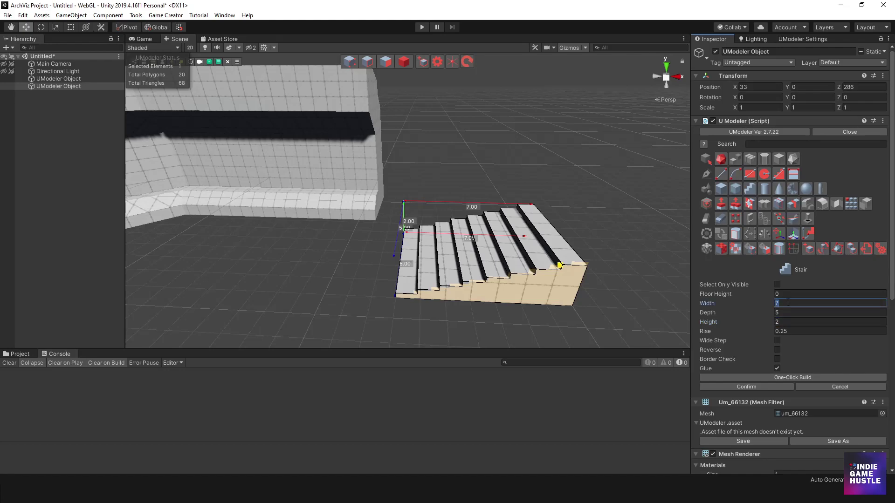
type("8")
middle_click_drag(561, 197, 443, 205)
left_click_drag(438, 212, 602, 186, "alt")
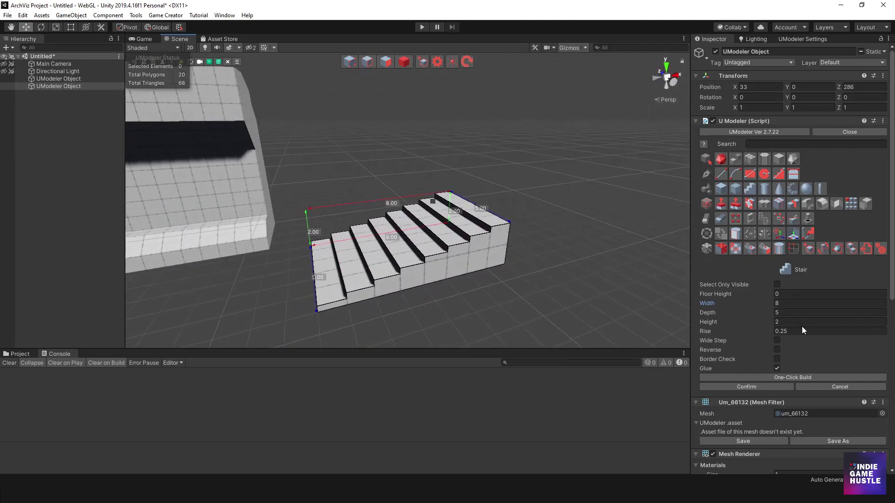
Try the Reverse and Wide Step options on the stair, then turn both off again
scroll(530, 271, "down", 5)
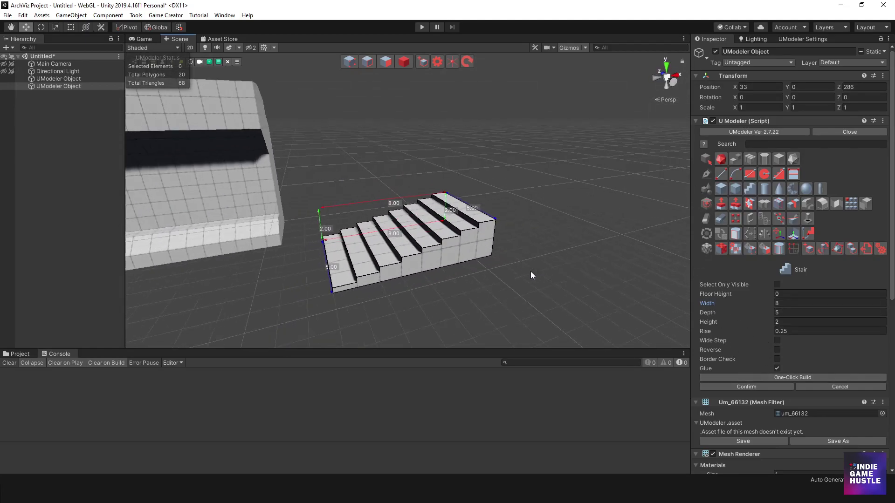
left_click(777, 350)
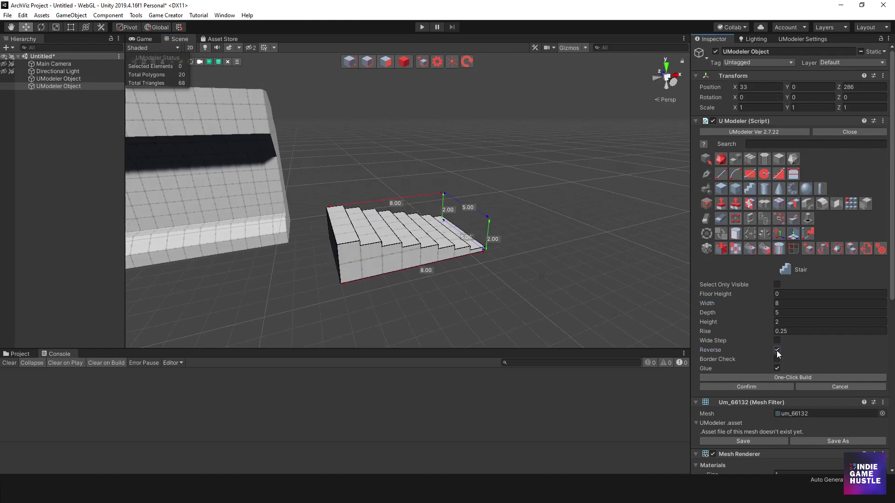
left_click(777, 350)
left_click(776, 340)
left_click(776, 341)
left_click(776, 342)
left_click(777, 350)
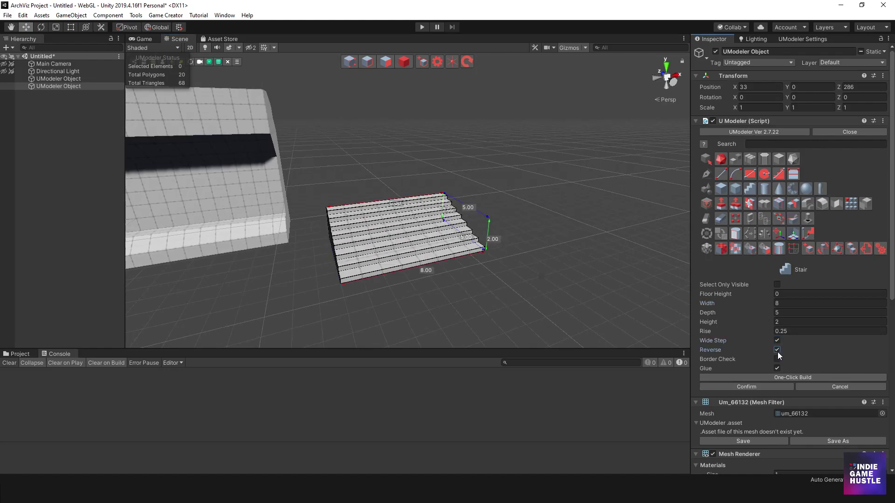
mouse_move(561, 245)
left_mouse_down("alt")
mouse_move(282, 226)
mouse_move(517, 279)
mouse_move(551, 259)
left_mouse_up("alt")
left_click(776, 340)
left_click(776, 350)
Confirm the stair and delete the extra polygon at its upper end
left_click(765, 387)
left_click_drag(525, 194, 443, 148, "alt")
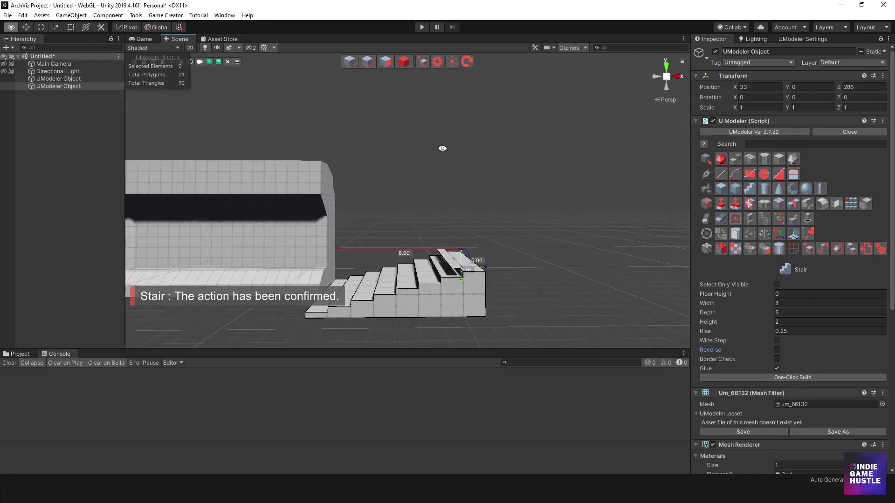
left_click(386, 61)
left_click(462, 262)
key("Delete")
mouse_move(462, 263)
left_mouse_down("alt")
mouse_move(525, 266)
mouse_move(396, 93)
left_mouse_up("alt")
Select every stair polygon except one stepped side face and delete them, leaving only that side profile
left_click(404, 61)
left_click_drag(466, 210, 374, 216, "alt")
middle_click_drag(390, 223, 347, 275)
left_click_drag(347, 275, 419, 210, "alt")
middle_click_drag(416, 222, 409, 183)
left_click_drag(409, 182, 375, 203, "alt")
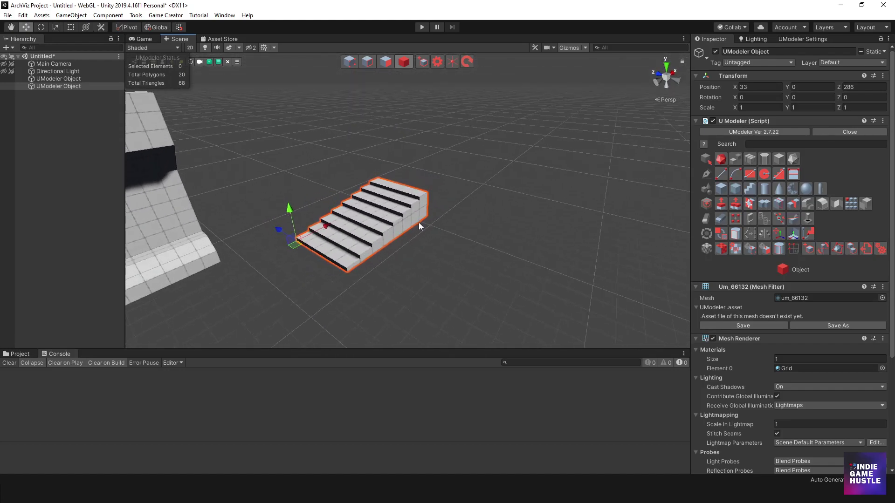
left_click(383, 66)
left_click_drag(344, 239, 417, 207, "alt")
left_click_drag(324, 124, 433, 315)
left_click_drag(494, 233, 444, 260, "alt")
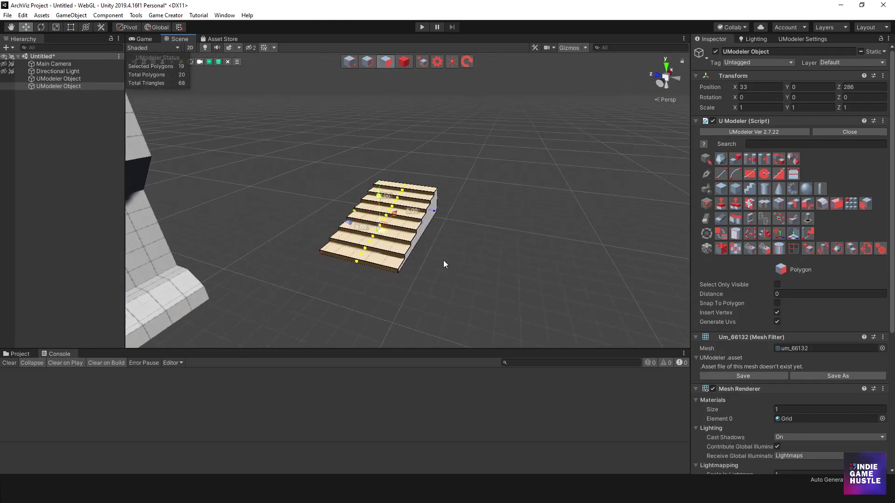
key("Delete")
mouse_move(491, 208)
left_mouse_down("alt")
mouse_move(474, 228)
mouse_move(362, 226)
mouse_move(357, 198)
left_mouse_up("alt")
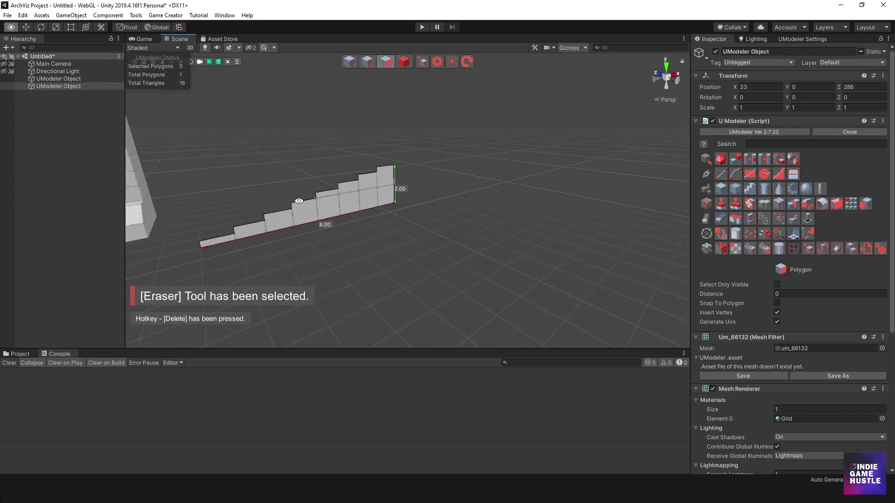
Move the object's pivot to the bottom centre of the stepped profile
mouse_move(421, 176)
left_mouse_down("alt")
mouse_move(408, 180)
mouse_move(352, 135)
left_mouse_up("alt")
left_click_drag(273, 180, 359, 190, "alt")
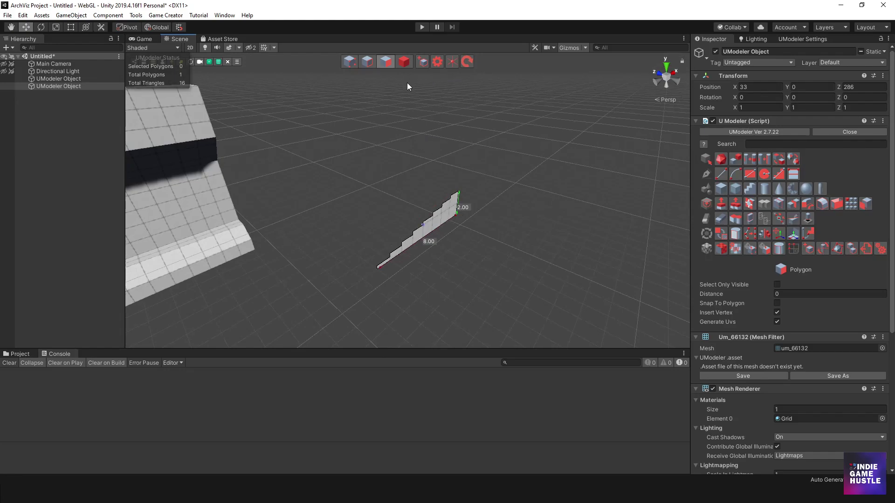
left_click(403, 62)
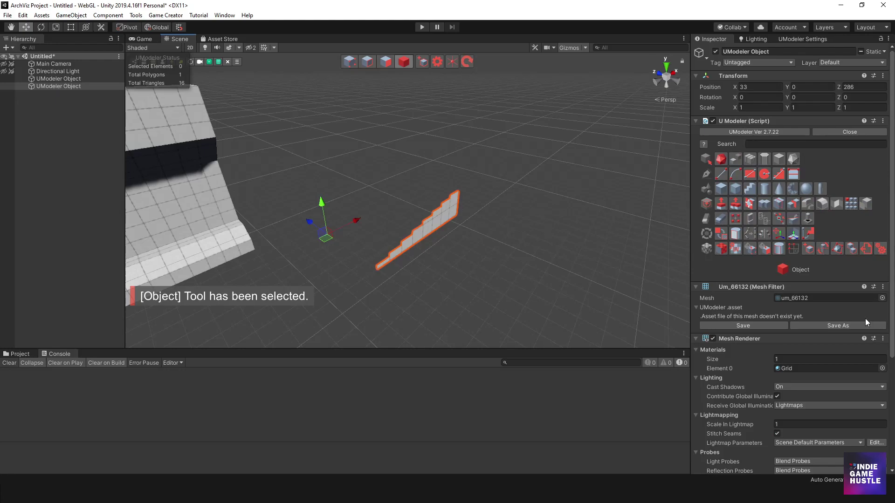
left_click(794, 235)
left_click(792, 304)
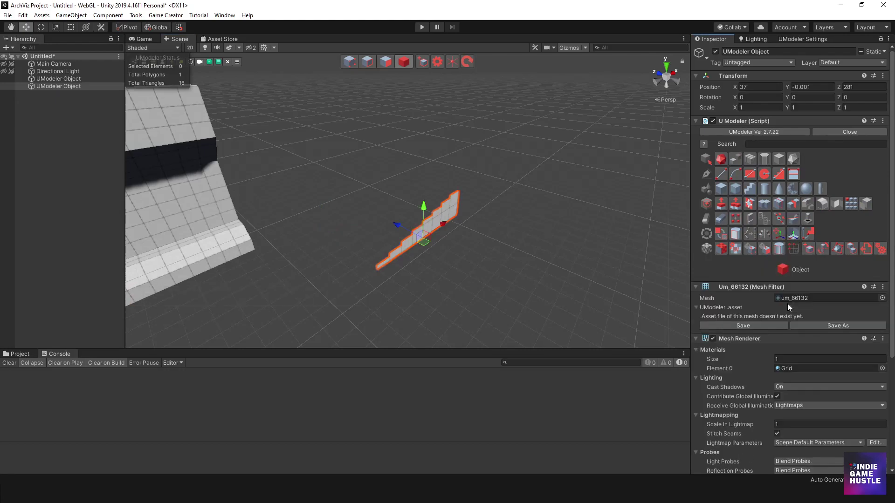
mouse_move(474, 249)
left_mouse_down("alt")
mouse_move(462, 219)
mouse_move(477, 233)
left_mouse_up("alt")
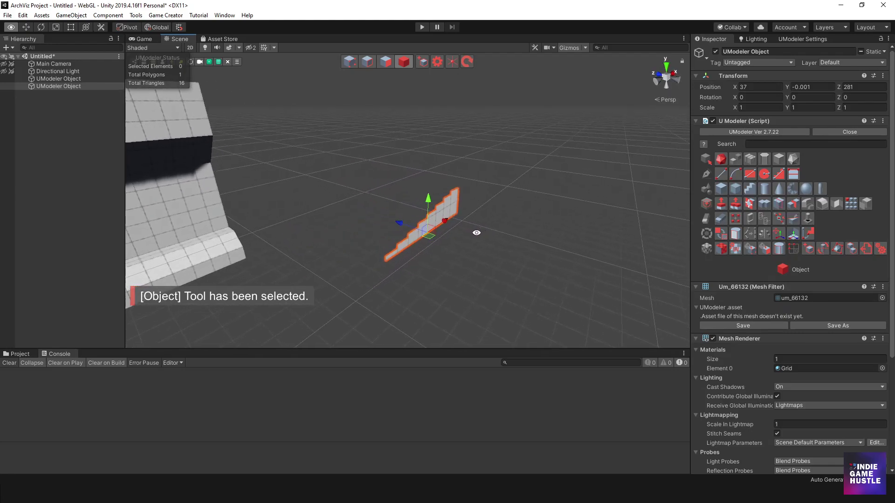
Draw and confirm an open, winding multi-segment line path on the ground, starting beside the middle of the stair profile
left_click(723, 175)
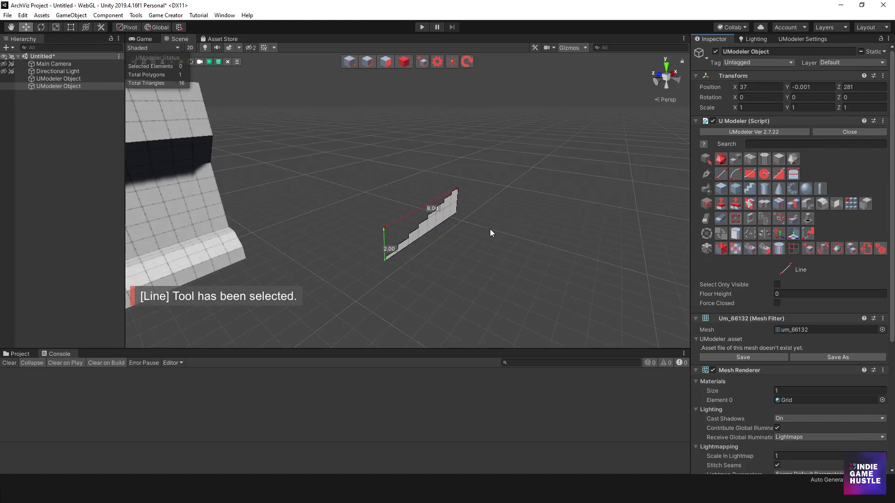
middle_click_drag(492, 228, 472, 215)
left_click_drag(473, 215, 385, 244, "alt")
left_click(386, 243)
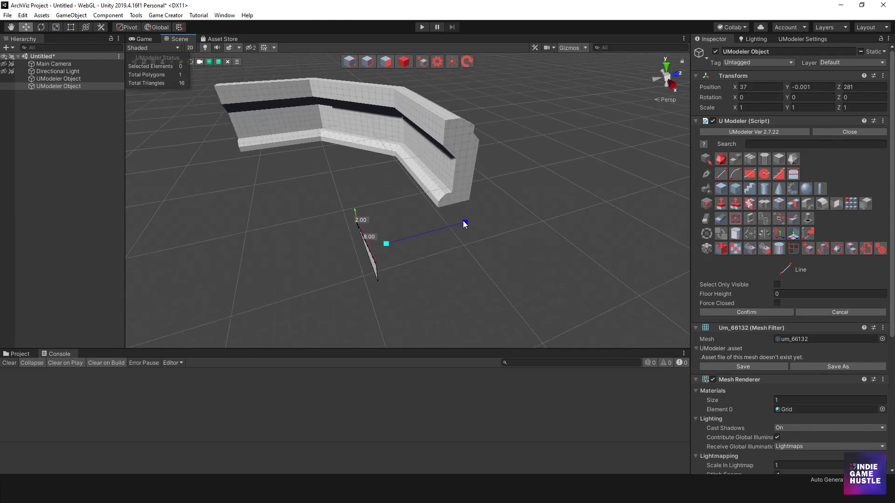
left_click(598, 247)
left_click_drag(598, 247, 534, 214, "alt")
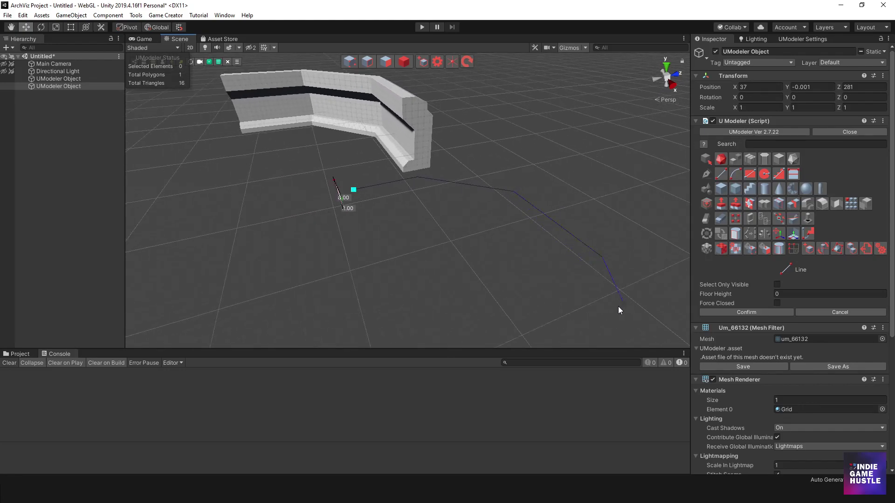
left_click_drag(619, 306, 596, 289, "alt")
left_click(511, 316)
left_click_drag(546, 325, 523, 212, "alt")
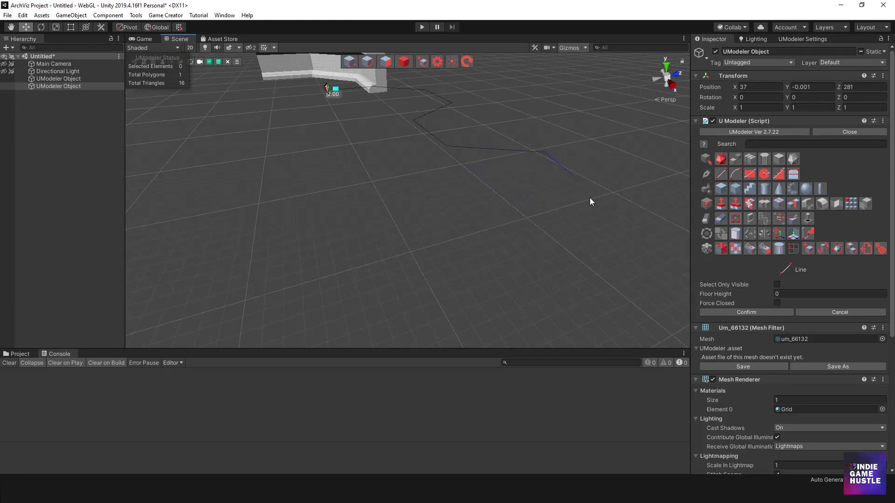
left_click(648, 203)
left_click(630, 290)
scroll(630, 290, "down", 3)
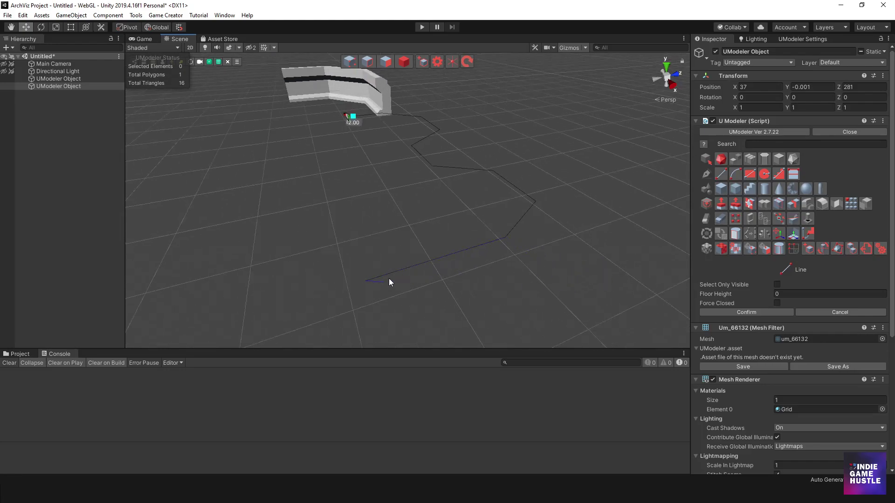
left_click(757, 312)
Select the stair profile polygon together with the line path and sweep the profile along it with the Follow tool
left_click_drag(503, 205, 406, 247, "alt")
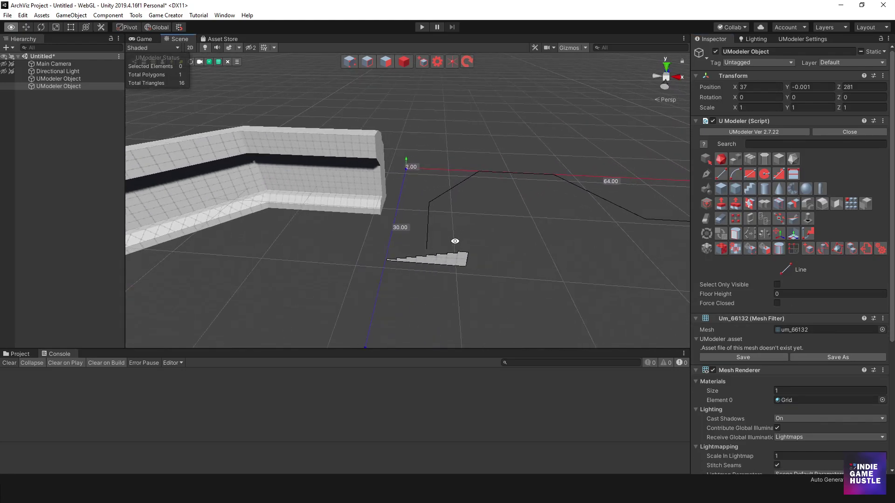
left_click(390, 61)
left_click(441, 256)
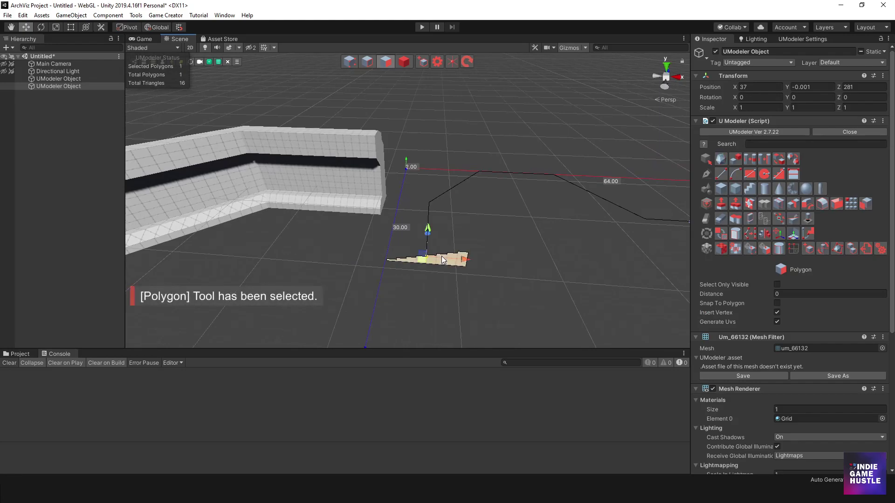
left_click_drag(494, 248, 411, 186, "alt")
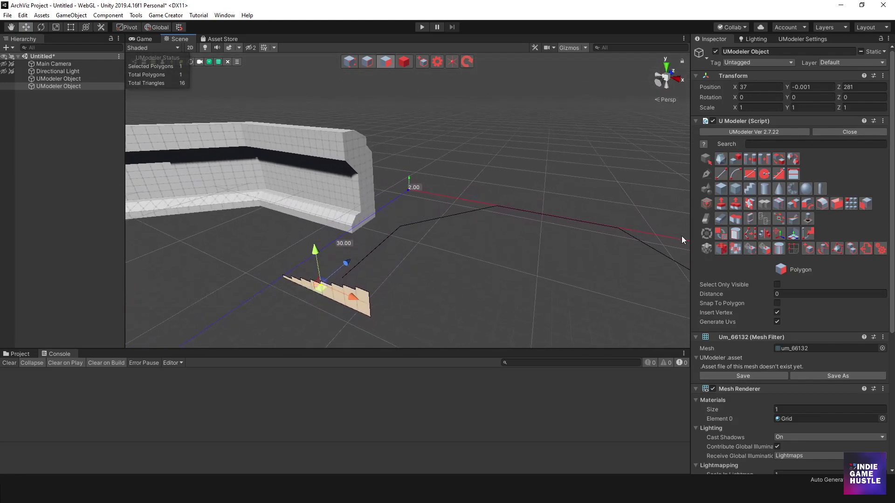
left_click(490, 208, "ctrl")
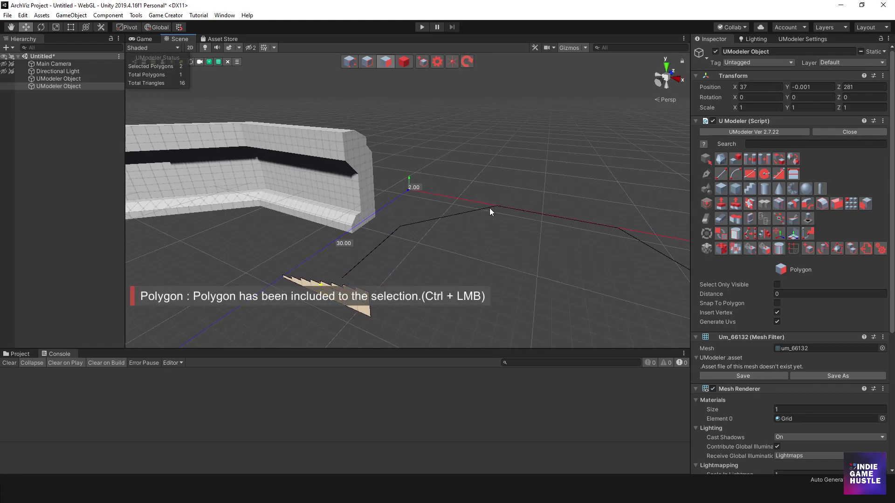
left_click_drag(543, 252, 563, 292, "alt")
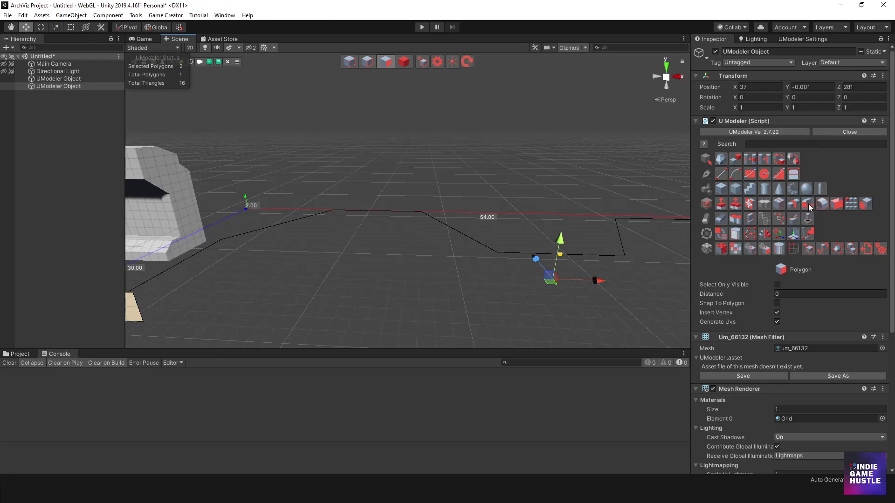
left_click(809, 203)
Examine the swept stairs from several sides in object mode and deselect them
left_click_drag(466, 219, 405, 116, "alt")
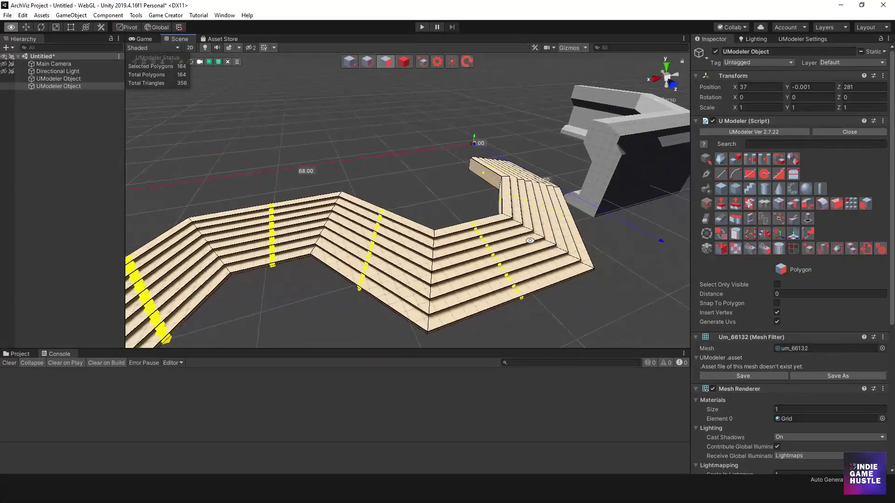
left_click(404, 62)
left_click_drag(414, 177, 499, 245, "alt")
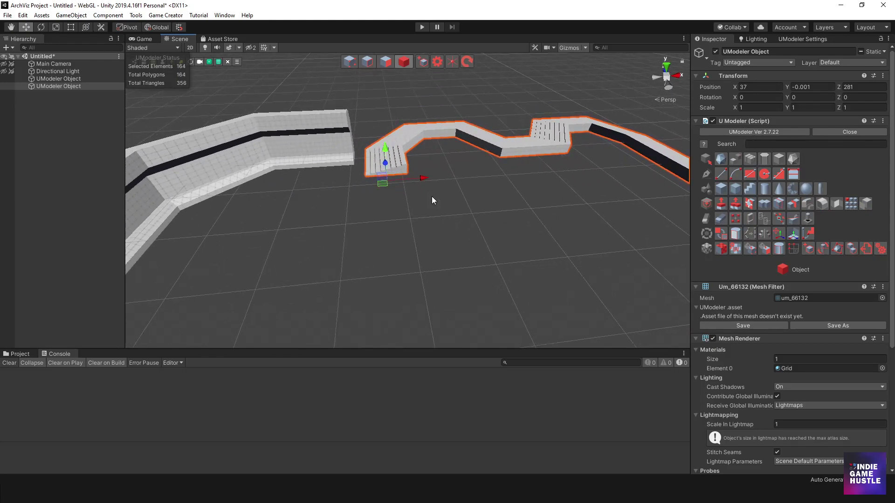
scroll(407, 201, "up", 3)
scroll(398, 182, "up", 2)
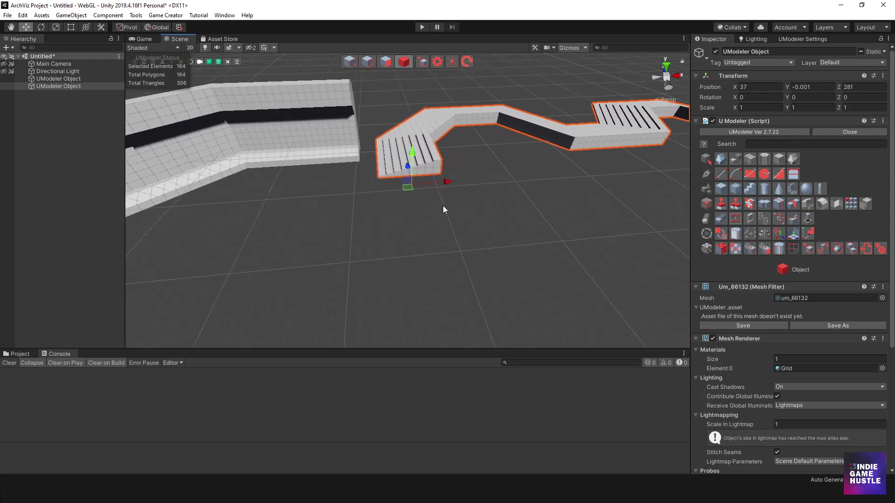
left_click(457, 237)
left_click_drag(457, 234, 457, 207, "alt")
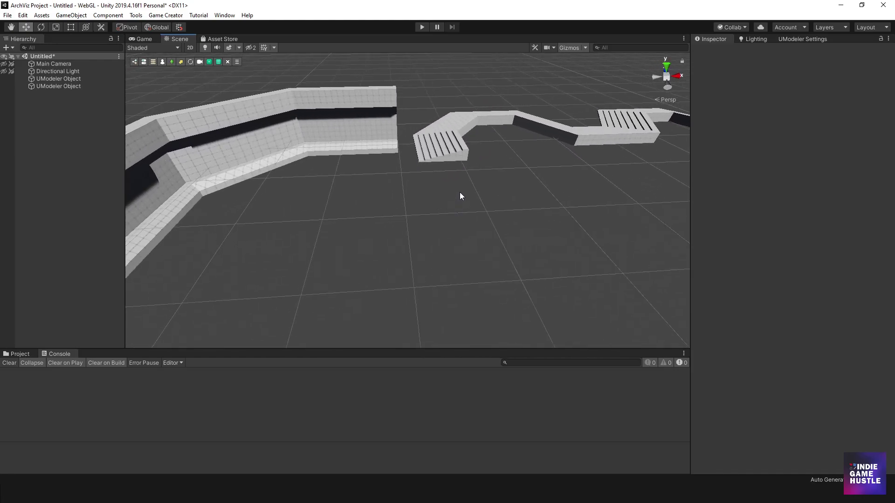
Create another UModeler object, build a stair in it in front of the swept stairs, and switch to object mode
key("alt+grave")
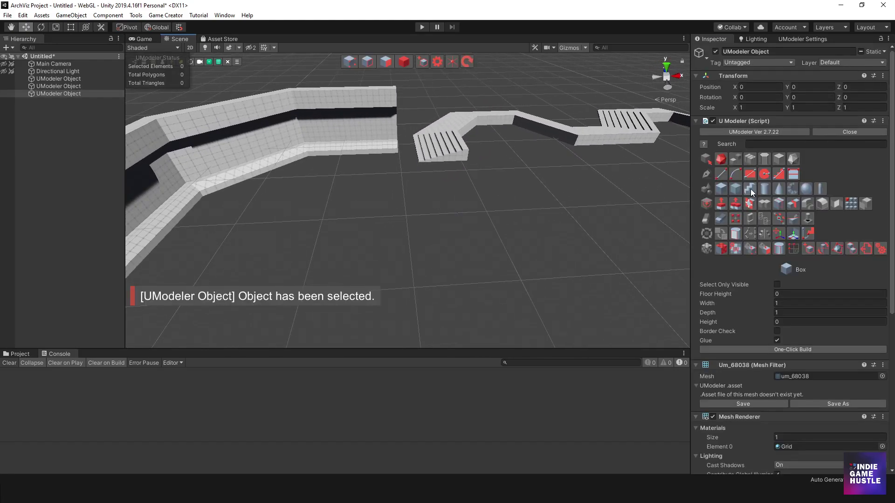
left_click(751, 189)
left_click_drag(423, 219, 501, 182)
left_click(497, 250)
left_click(403, 61)
left_click_drag(353, 223, 400, 238, "alt")
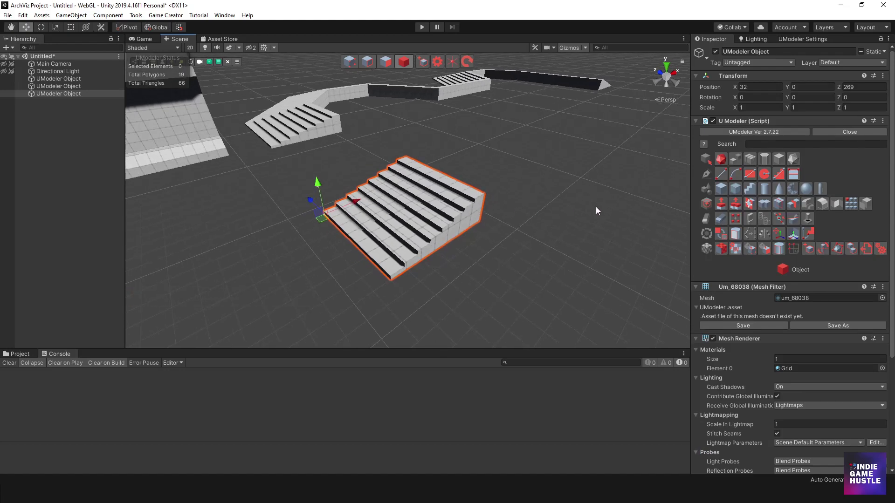
Draw a flat disk on the ground beside the new stair within the same UModeler object, finishing in object mode
left_click_drag(535, 204, 465, 228, "alt")
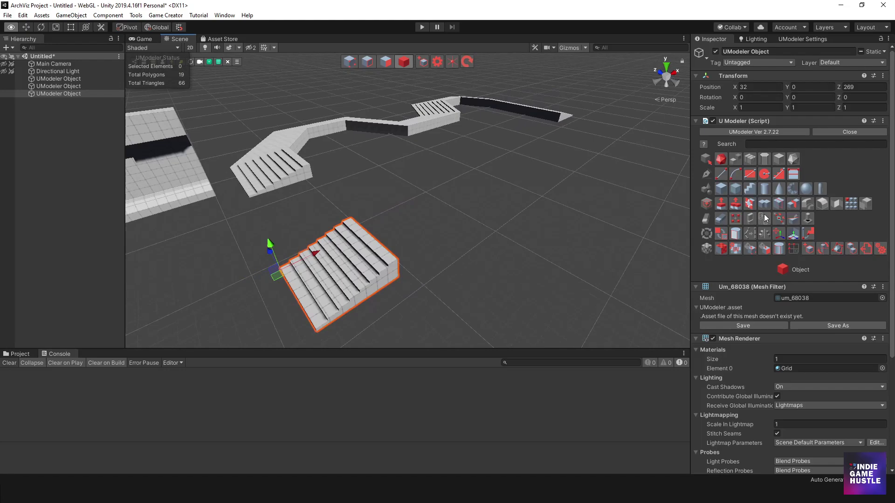
scroll(427, 239, "down", 3)
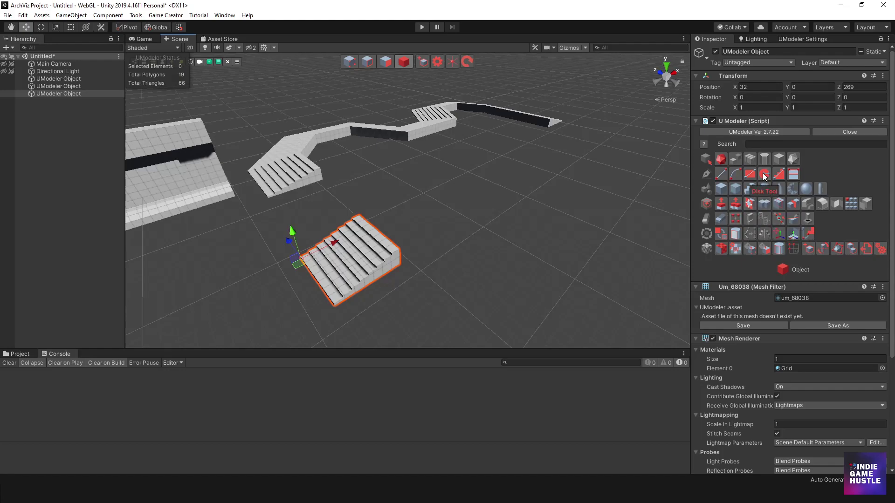
left_click(60, 100)
left_click(384, 275)
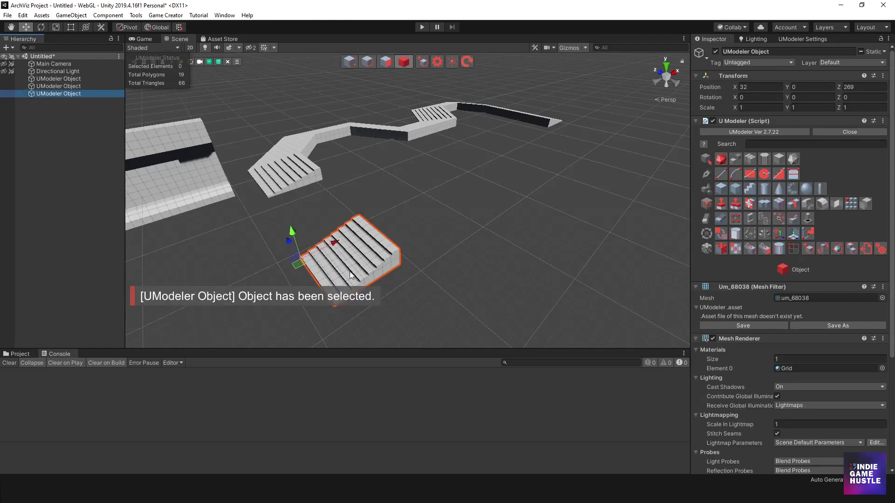
left_click(706, 203)
left_click_drag(485, 212, 357, 228)
left_click(404, 63)
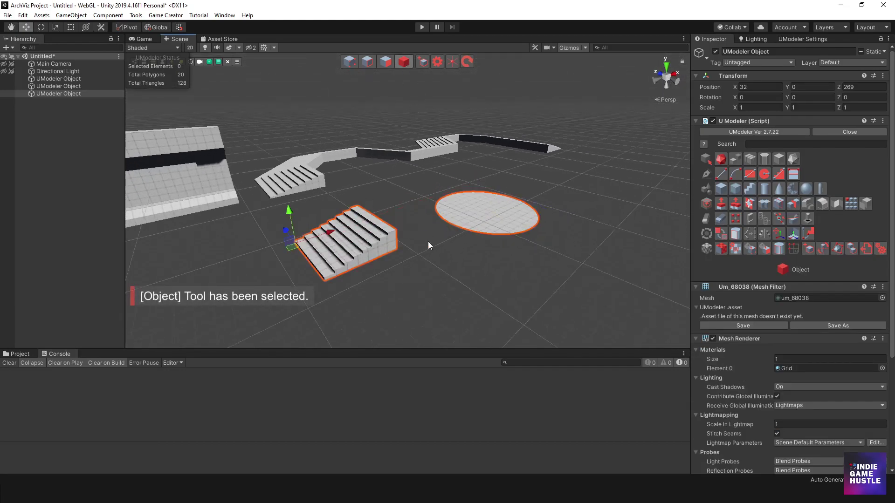
Select the stair's side profile polygon together with the disk polygon and sweep the profile around the disk with the Follow tool
scroll(389, 259, "up", 2)
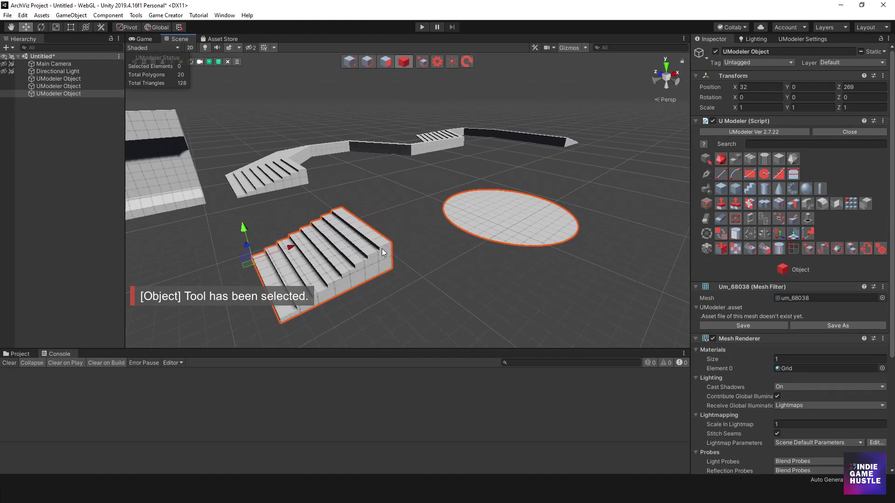
scroll(379, 254, "down", 3)
mouse_move(380, 267)
left_mouse_down("alt")
mouse_move(557, 270)
mouse_move(387, 270)
left_mouse_up("alt")
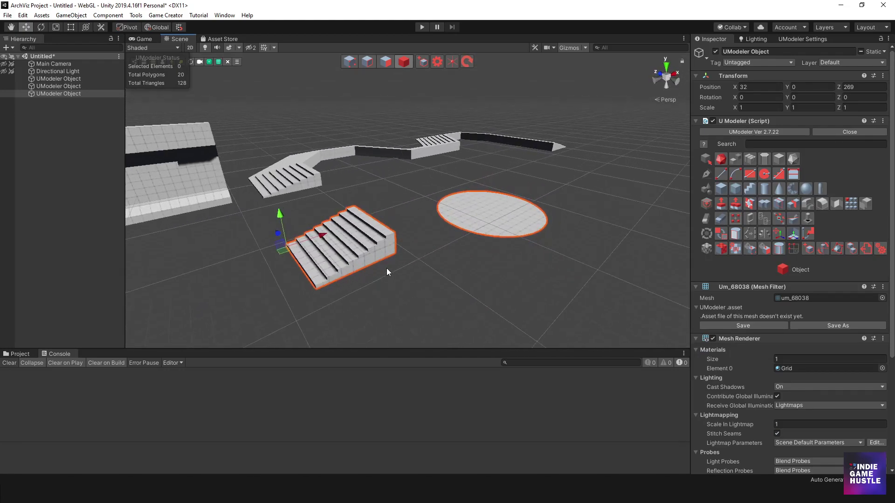
left_click(387, 62)
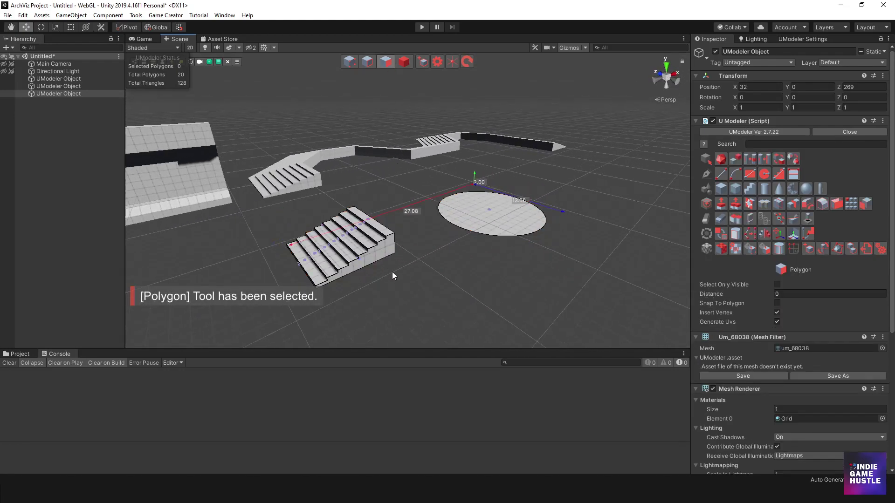
left_click(378, 258)
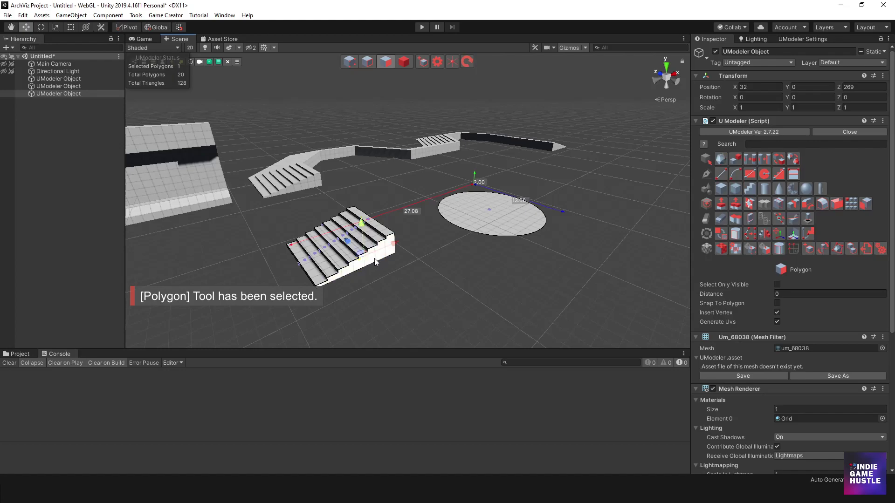
left_click(491, 213, "ctrl")
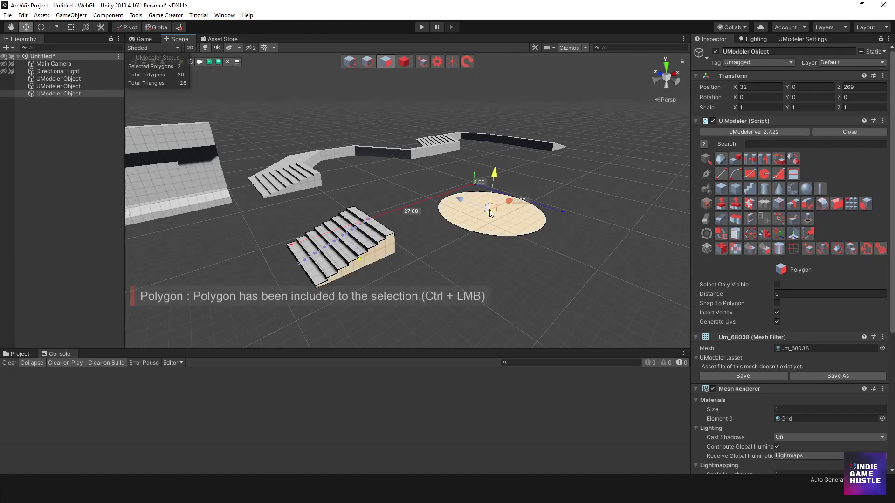
left_click(807, 203)
Examine the circular swept stairs in object mode from several sides and deselect them
scroll(434, 248, "up", 2)
mouse_move(434, 247)
left_mouse_down("alt")
mouse_move(274, 285)
mouse_move(303, 268)
mouse_move(391, 257)
mouse_move(419, 239)
left_mouse_up("alt")
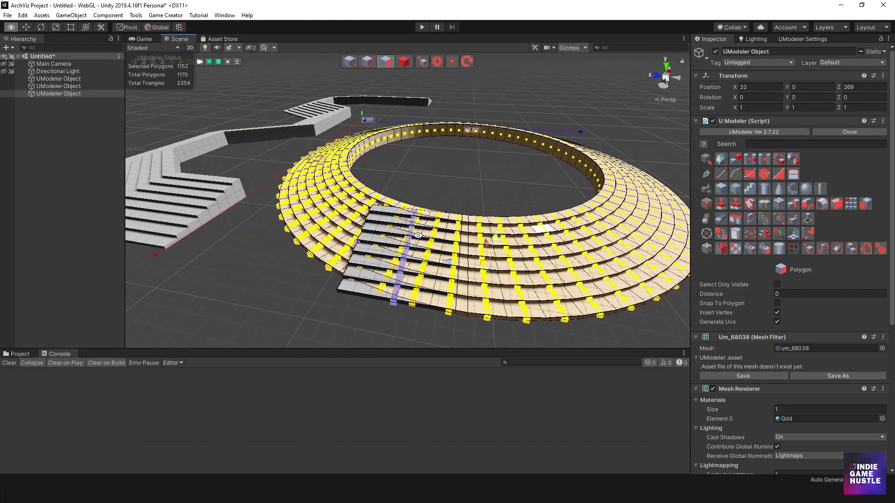
left_click(404, 61)
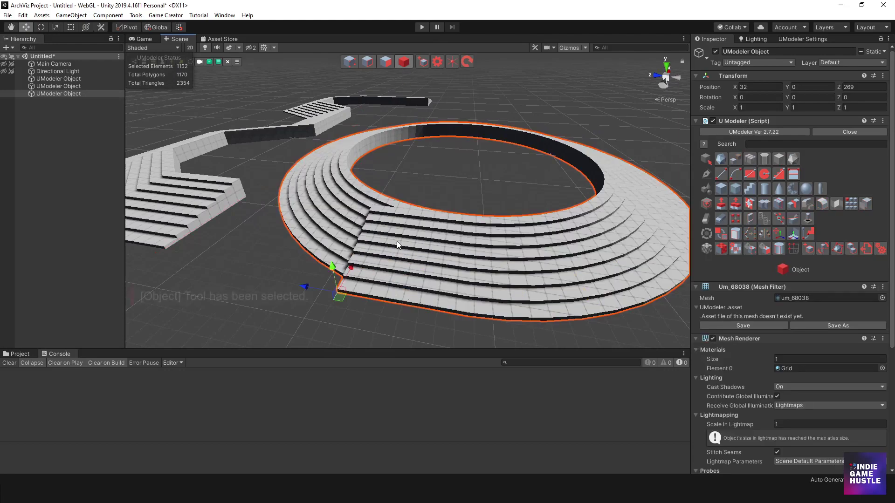
left_click_drag(375, 264, 511, 263, "alt")
left_click(553, 218)
left_click_drag(553, 218, 413, 240, "alt")
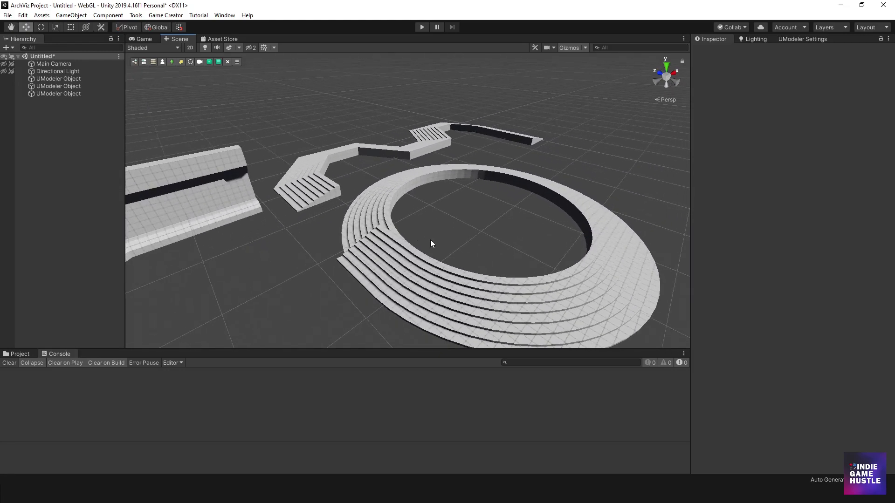
Select the circular stairs object and undo the Follow sweep
left_click(430, 240)
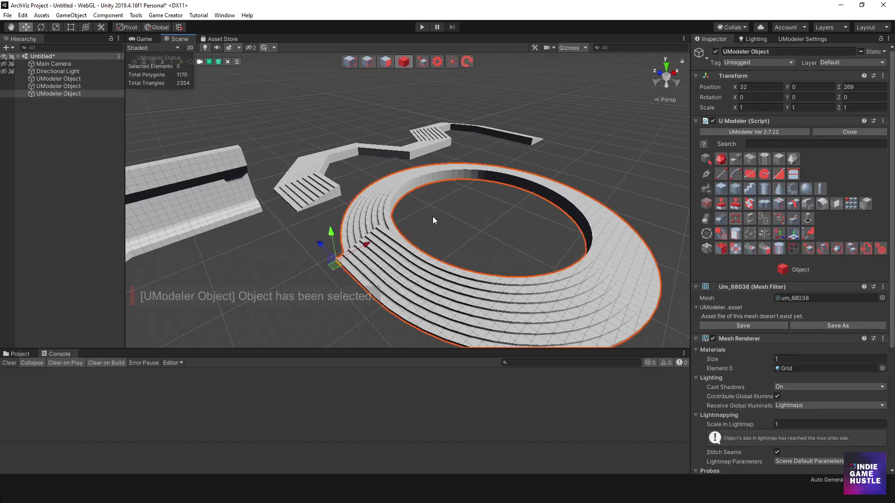
key("ctrl+z")
key("ctrl+z")
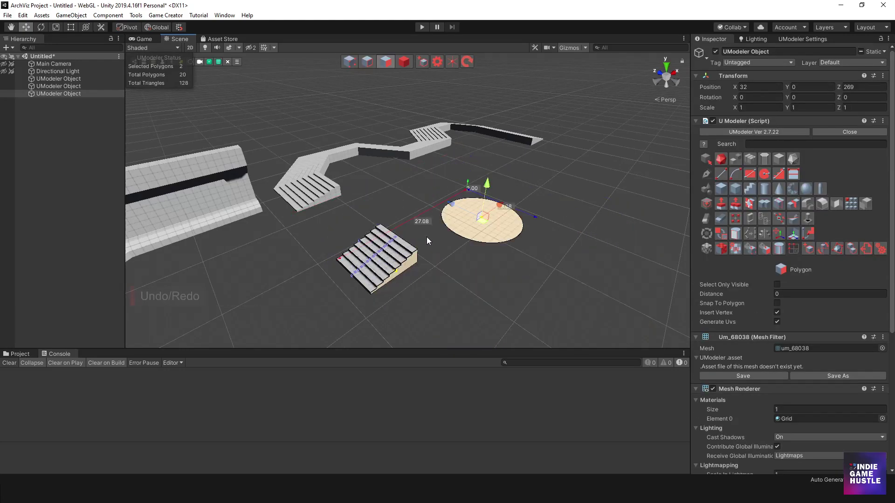
Delete the disk polygon from the stair object and return to object mode
scroll(443, 241, "up", 4)
left_click(406, 62)
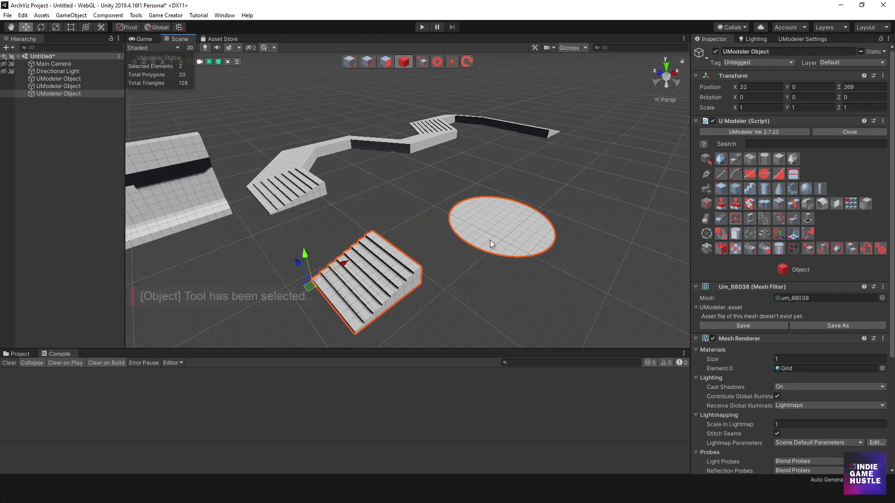
left_click(386, 62)
key("3")
left_click(493, 231)
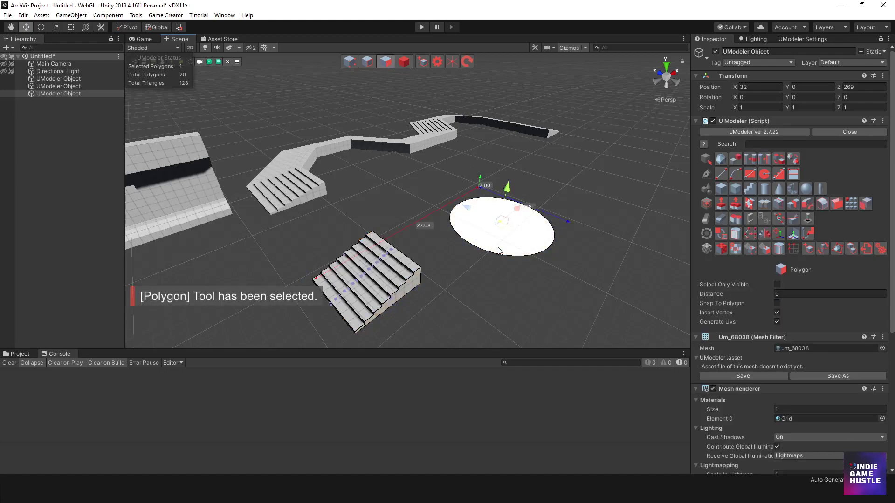
key("Delete")
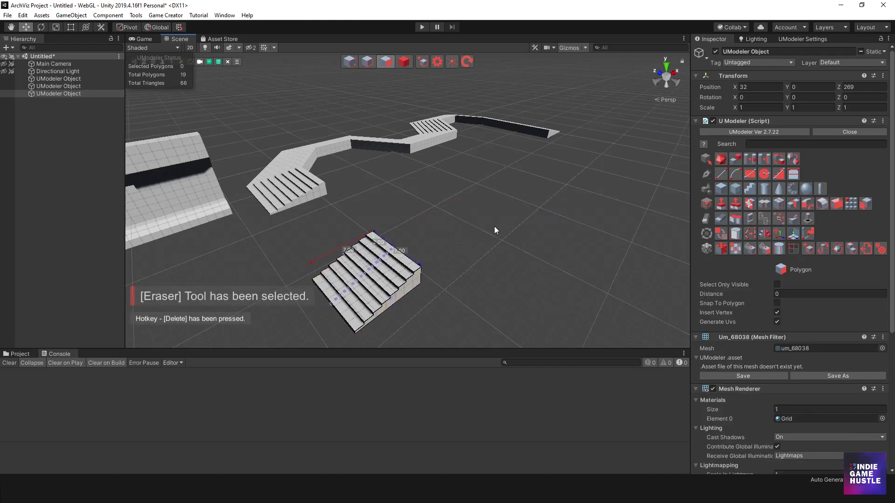
left_click(403, 62)
left_click_drag(481, 259, 498, 241, "alt")
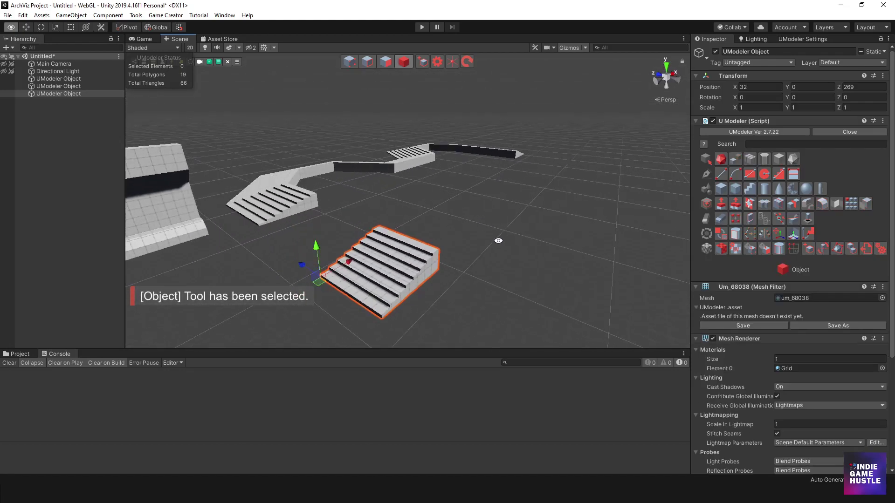
Create a separate UModeler object, draw a flat disk in it on the ground beside the stair, and switch to object mode
left_click(289, 219)
left_click(58, 94)
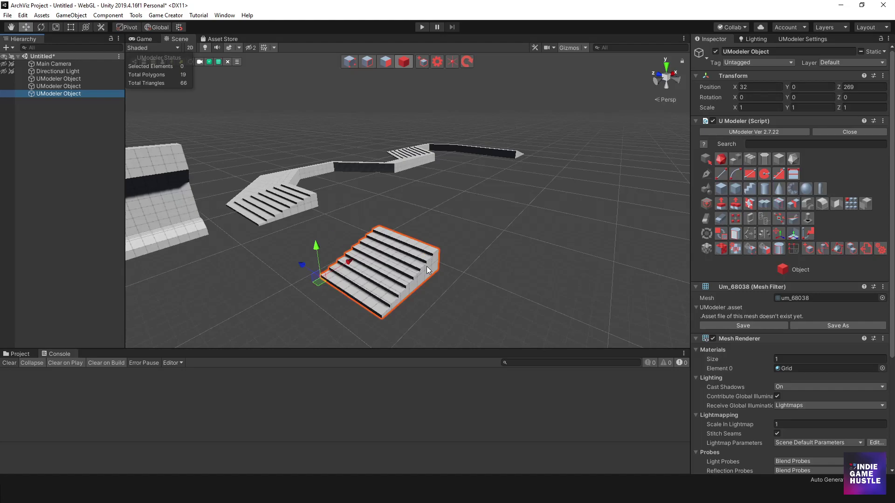
left_click(470, 283)
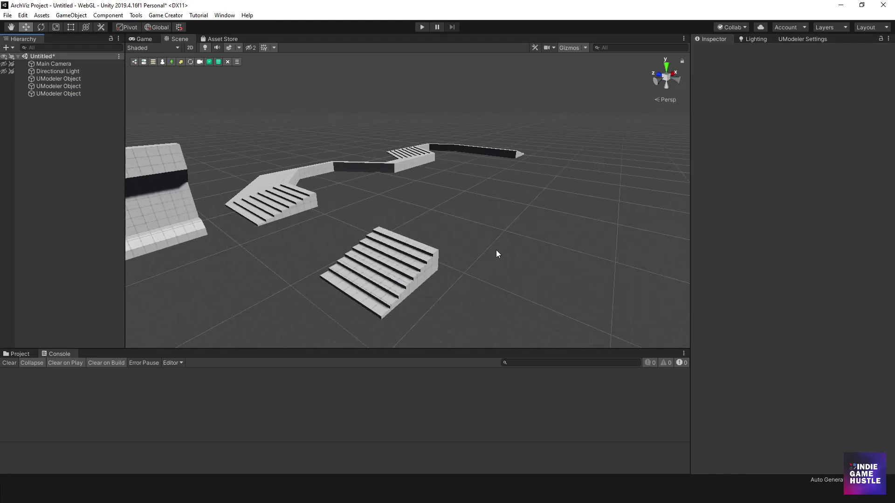
key("ctrl+grave")
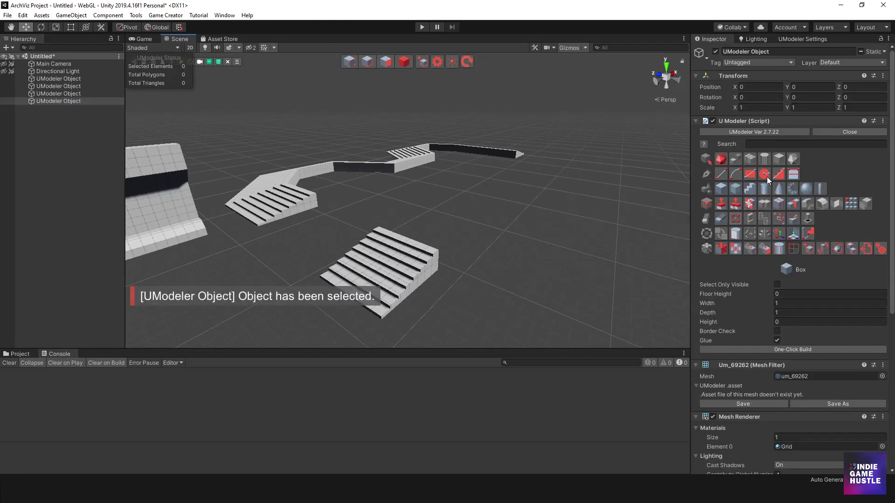
left_click(763, 174)
left_click_drag(528, 220, 589, 254)
left_click(404, 61)
Select the disk and the stair in turn to check that they are separate objects
left_click(502, 234)
left_click(402, 268)
left_click(521, 238)
left_click(401, 269)
left_click_drag(533, 239, 509, 248, "alt")
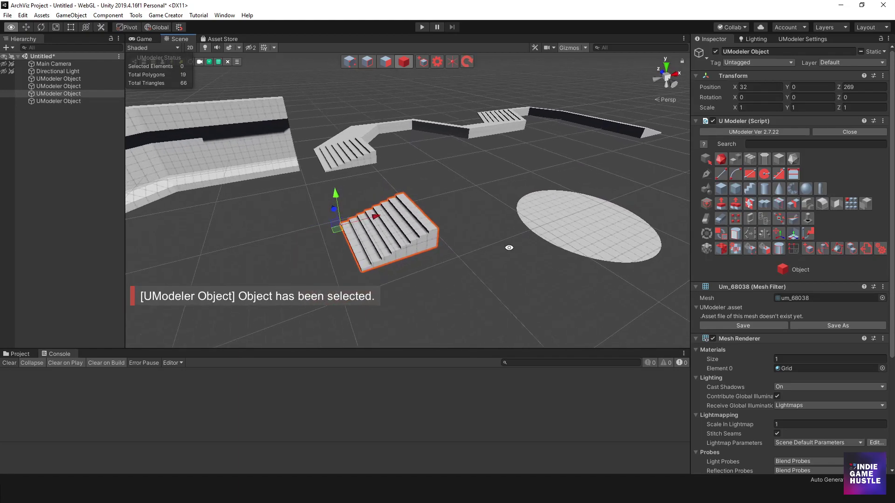
Select the stair's side polygon to show the profile apart from the separate disk, and return to object mode
left_click(386, 60)
left_click(418, 248)
left_click_drag(605, 231, 269, 145, "alt")
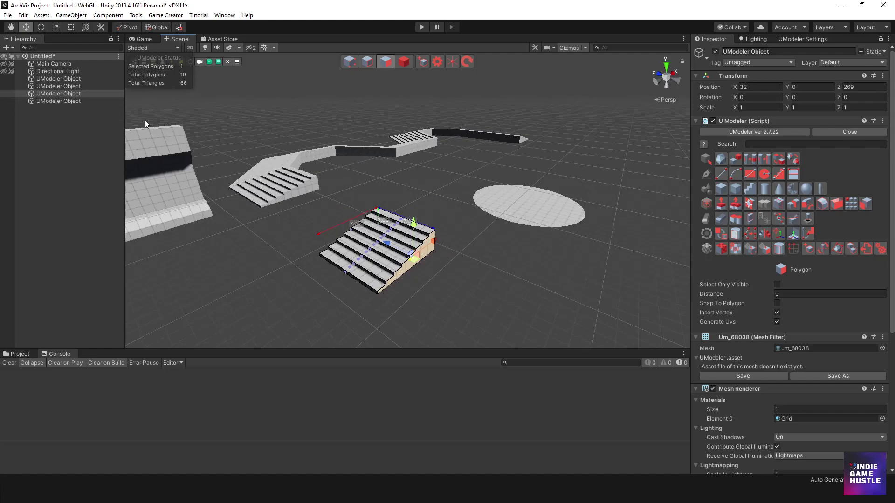
left_click_drag(363, 177, 472, 202, "alt")
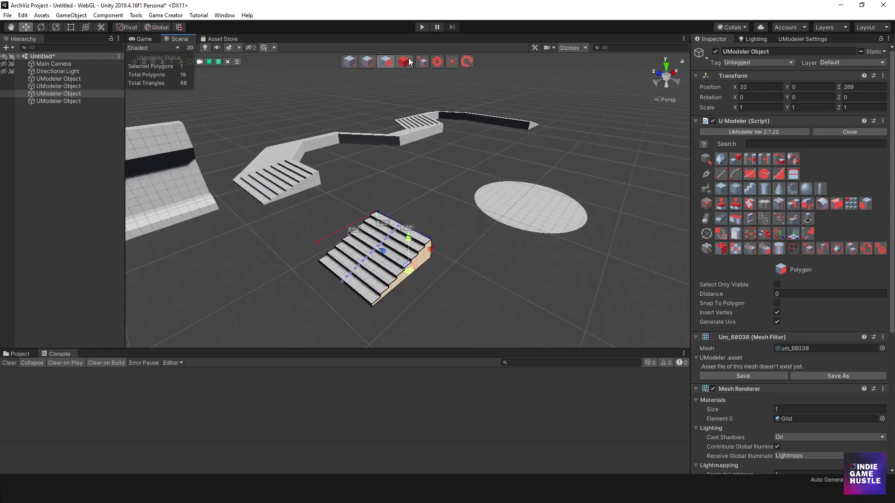
left_click(404, 62)
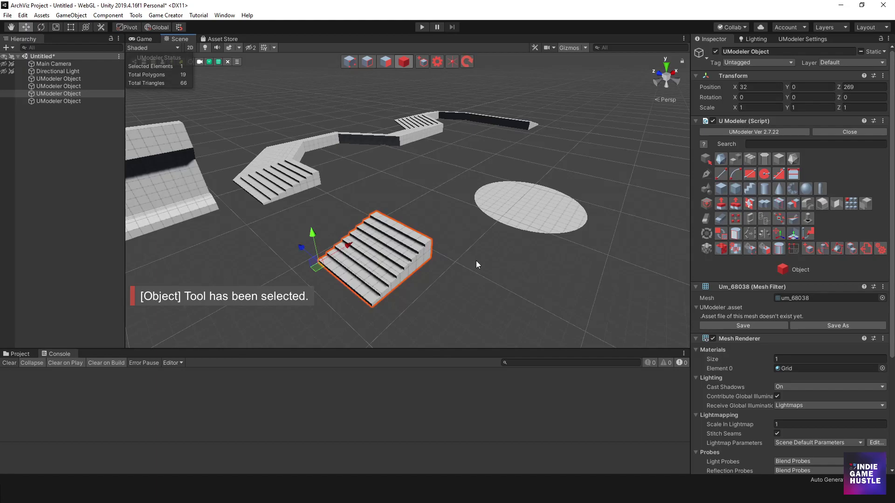
Select the disk object together with the stair object and combine them into a single UModeler object
left_click(515, 215, "shift")
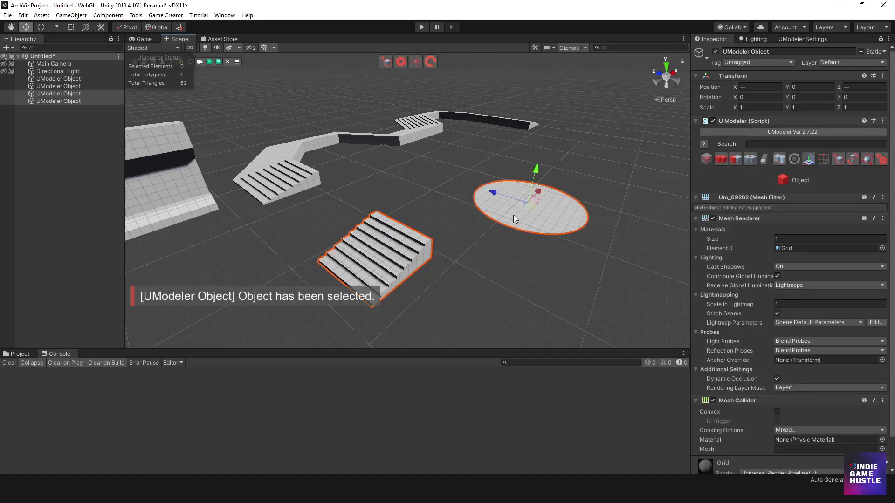
left_click(779, 161)
left_click_drag(514, 246, 483, 245, "alt")
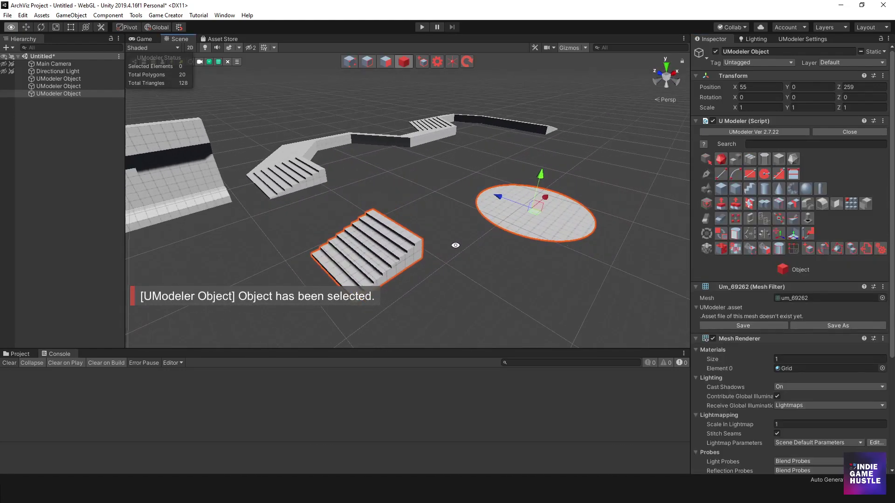
Select the side profile polygon and the disk polygon in the combined object and sweep the stairs around the disk with Follow
left_click(384, 62)
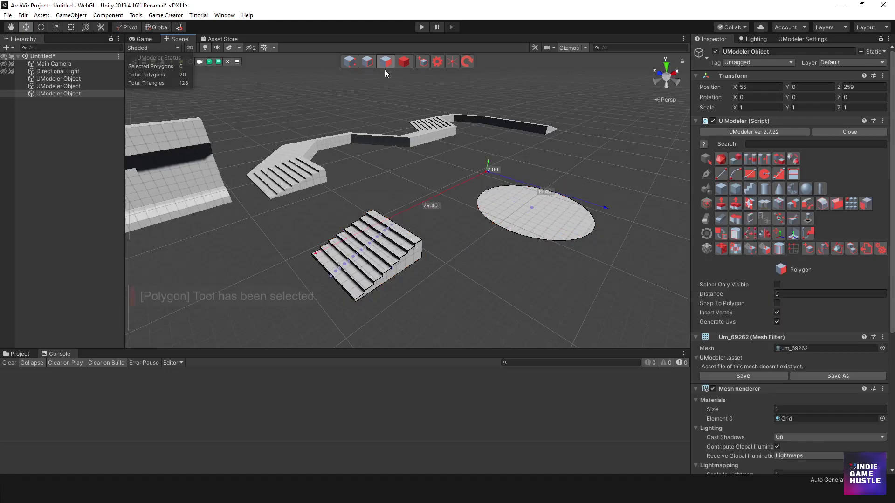
left_click(413, 258)
left_click_drag(413, 259, 373, 243, "alt")
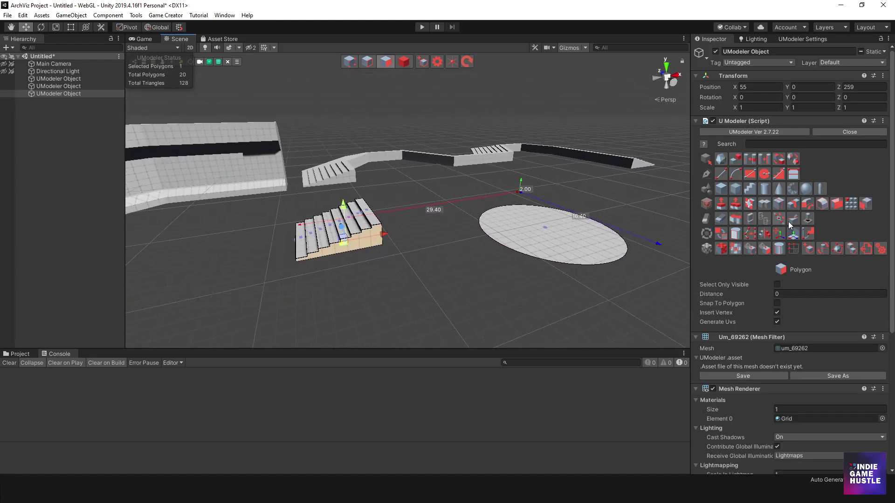
left_click(531, 236, "ctrl")
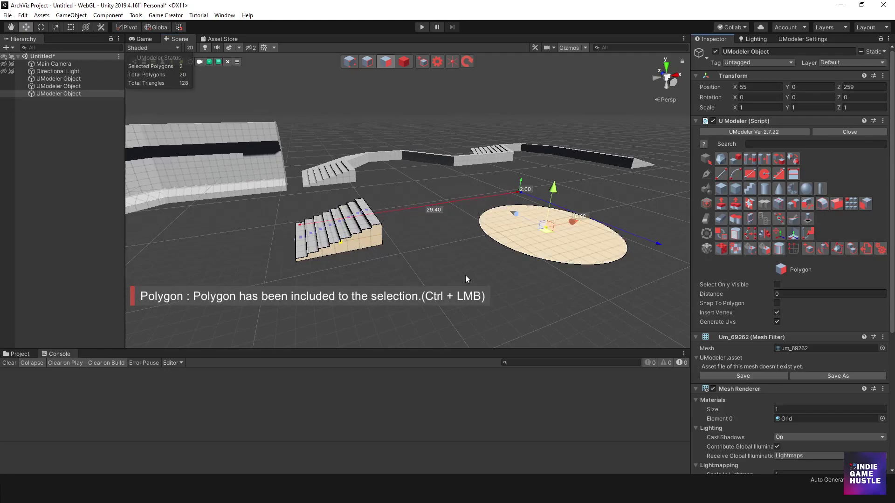
key("shift+f")
left_click_drag(359, 277, 519, 252, "alt")
middle_click_drag(485, 248, 469, 266)
mouse_move(457, 267)
left_mouse_down("alt")
mouse_move(486, 268)
mouse_move(457, 272)
left_mouse_up("alt")
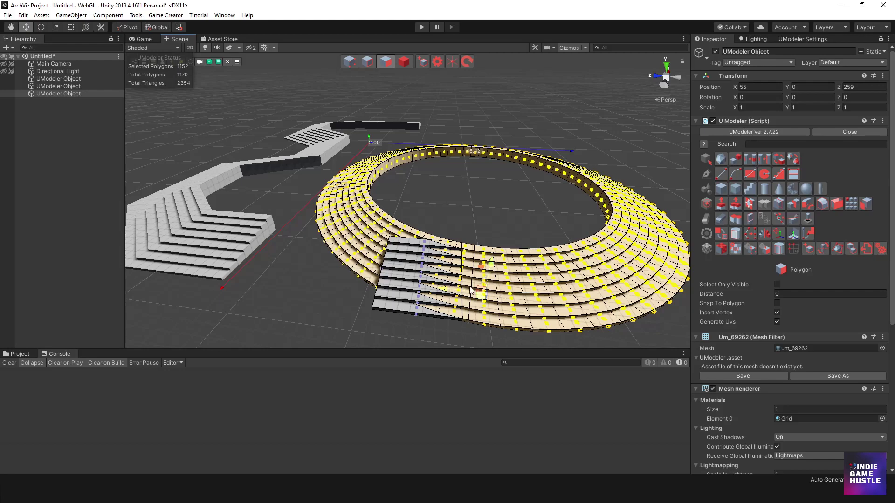
Move the selected swept stair polygons along the ground with grid snapping, select a single polygon, and undo the last action
left_click_drag(451, 233, 417, 233)
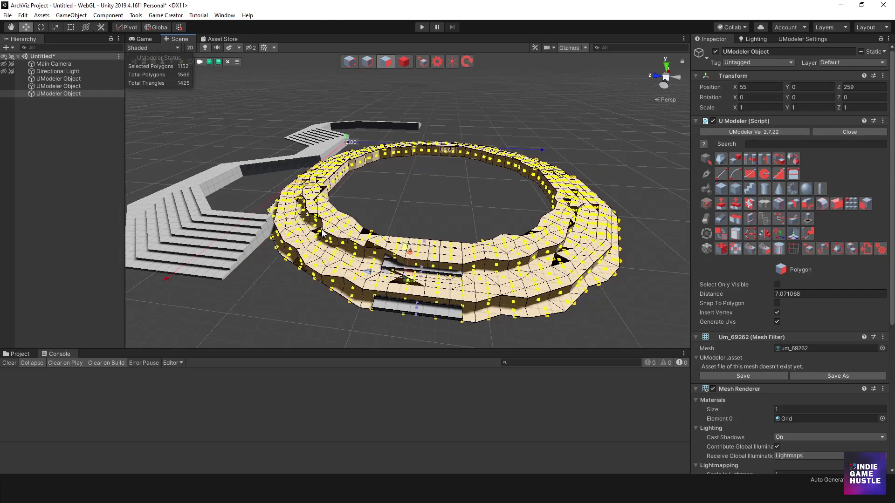
left_click(416, 233)
key("ctrl+z")
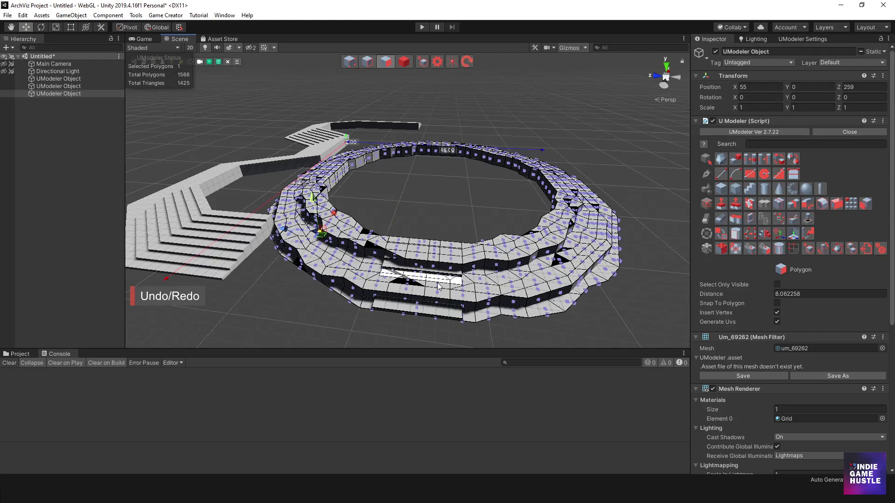
Open the UModeler settings to examine the World Grid snap option and deselect the polygon
left_click(437, 62)
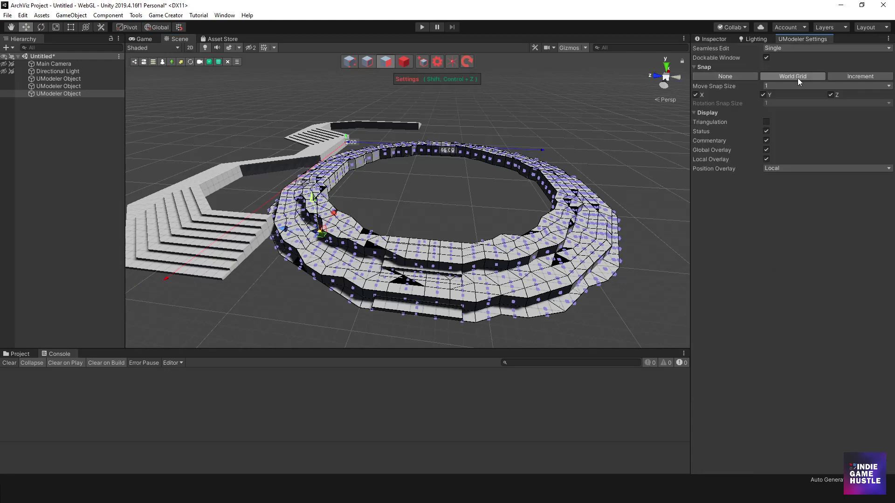
left_click(524, 125)
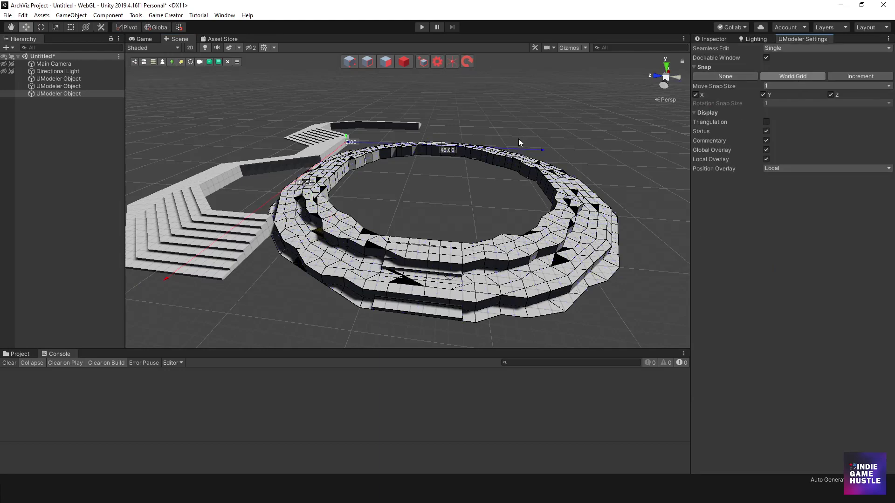
Undo the grid-snapped move that distorted the circular stairs and set the snap mode to None
key("ctrl+z")
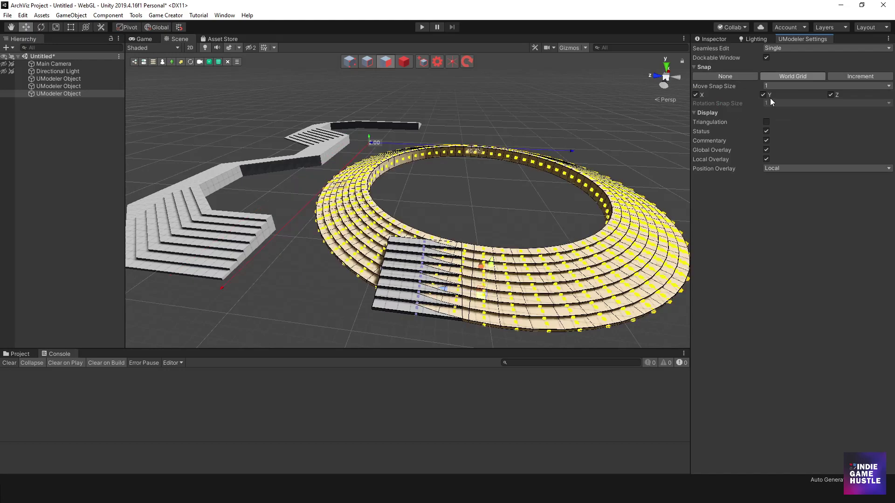
left_click(736, 76)
scroll(502, 255, "down", 1)
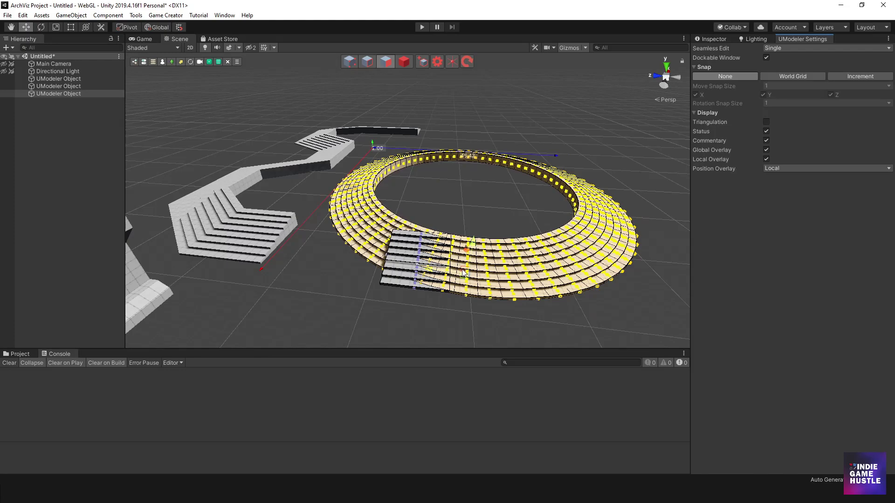
Move the selected circular stair polygons along the ground, clear of the original straight stair piece
left_click_drag(488, 273, 665, 261)
middle_click_drag(611, 260, 458, 248)
left_click_drag(458, 249, 327, 190, "alt")
left_click_drag(480, 272, 267, 226)
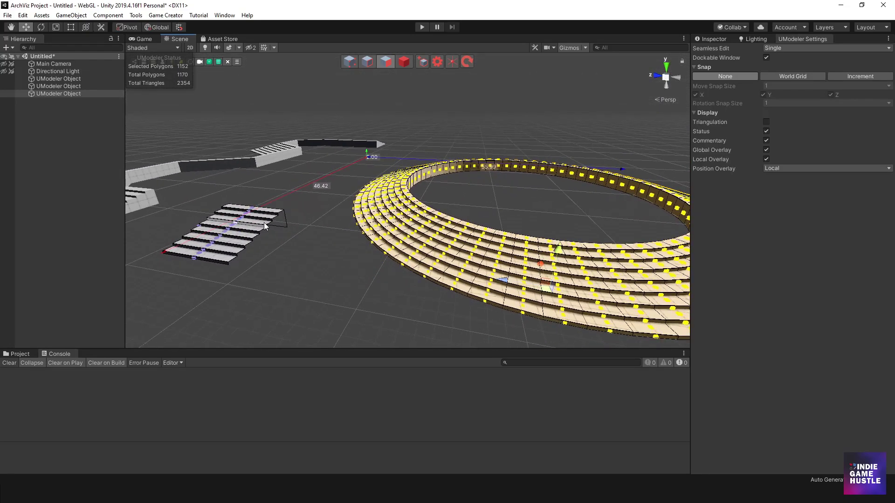
middle_click_drag(491, 246, 432, 232)
left_click_drag(550, 304, 492, 219, "alt")
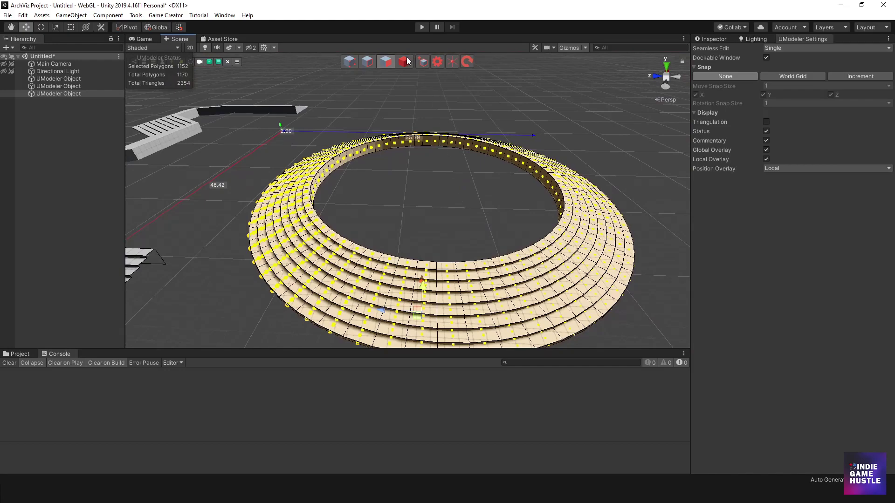
Switch to object mode and place the combined stair object's pivot at its center with Pivot To Center
left_click(405, 62)
left_click_drag(465, 166, 451, 251, "alt")
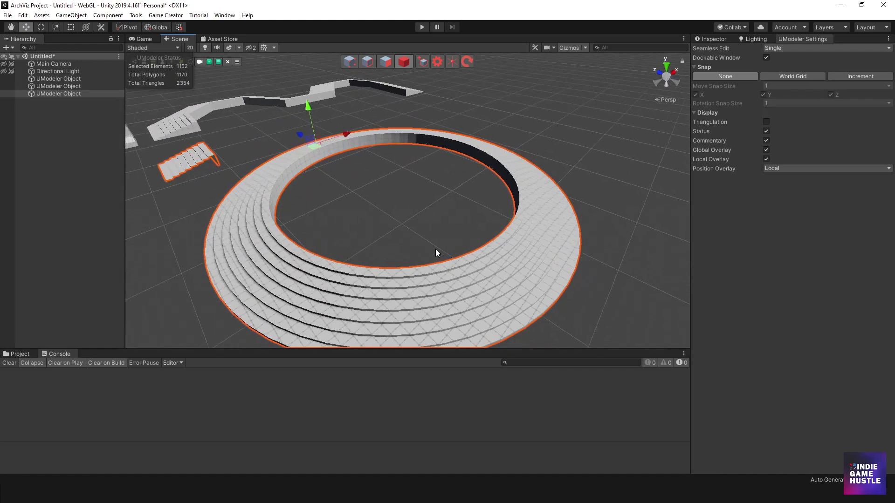
left_click(714, 38)
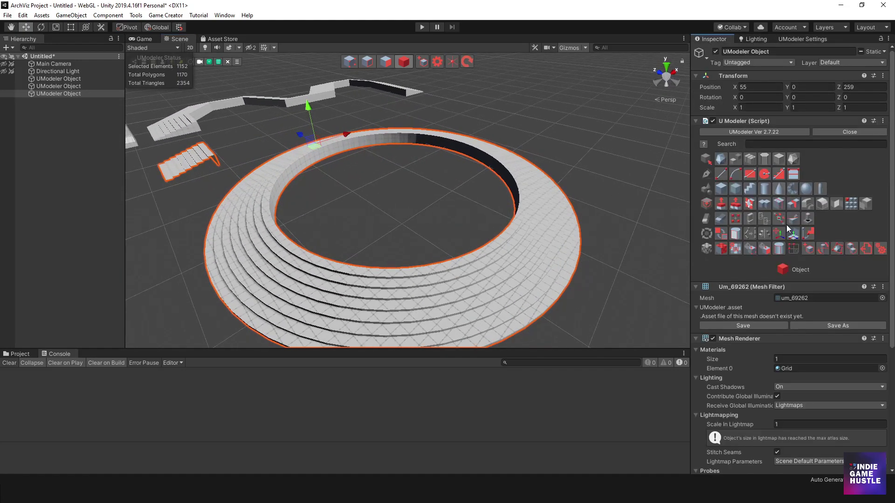
left_click(794, 239)
left_click(793, 296)
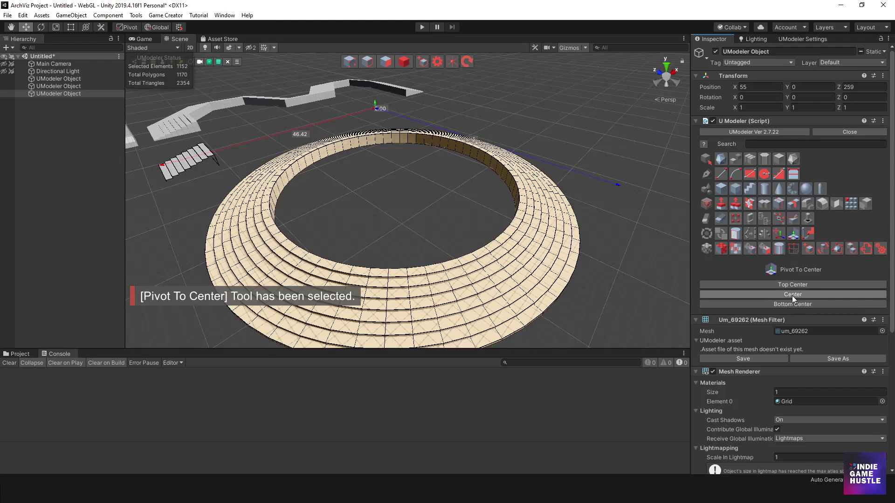
Scale the combined stair object down uniformly to about 0.51
left_click_drag(677, 279, 513, 277, "alt")
key("r")
left_click_drag(396, 152, 374, 166)
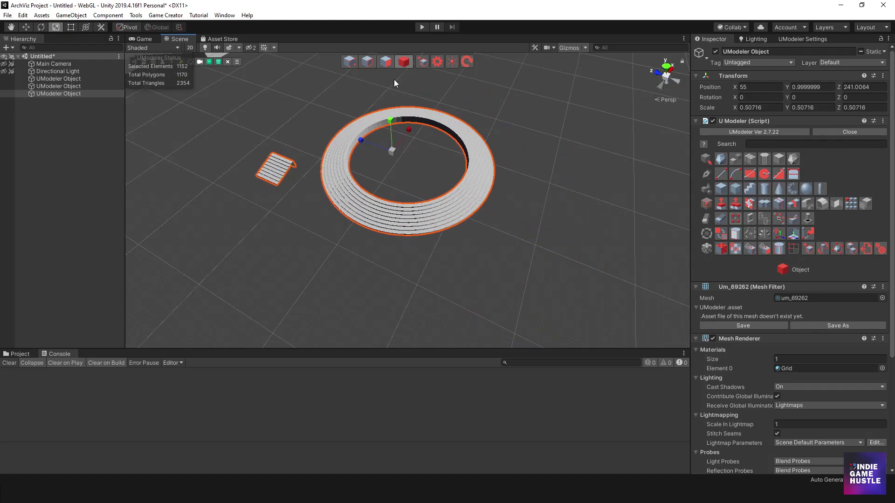
Select all polygons of the leftover straight stair piece in polygon mode and delete them
left_click(386, 62)
left_click_drag(246, 116, 295, 206)
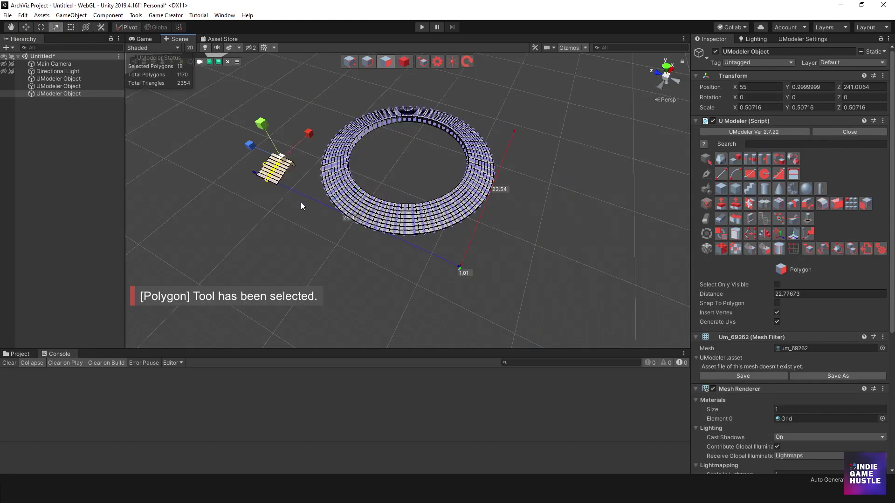
key("Delete")
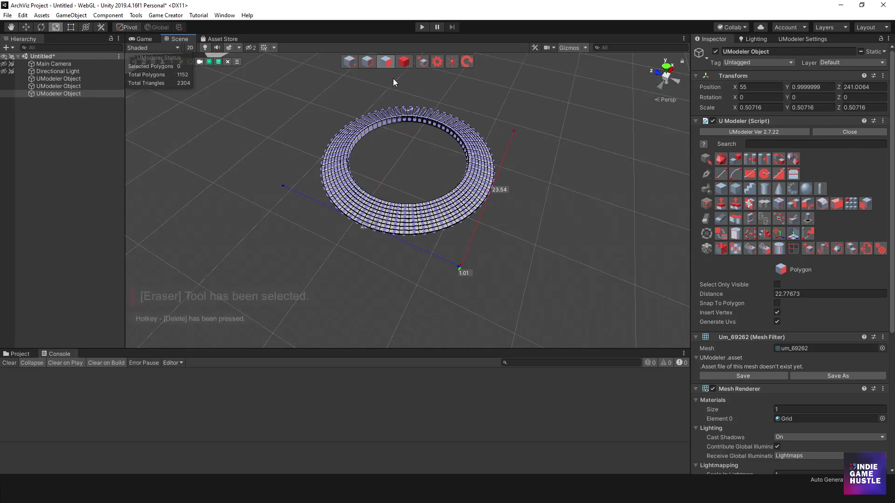
Return to object mode and recenter the pivot on the remaining circular stairs with the Center option
left_click(404, 61)
key("f")
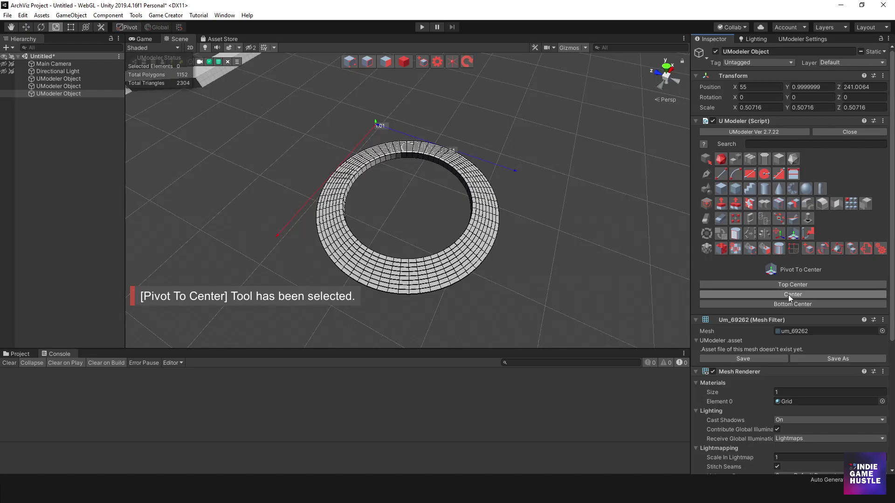
left_click(788, 295)
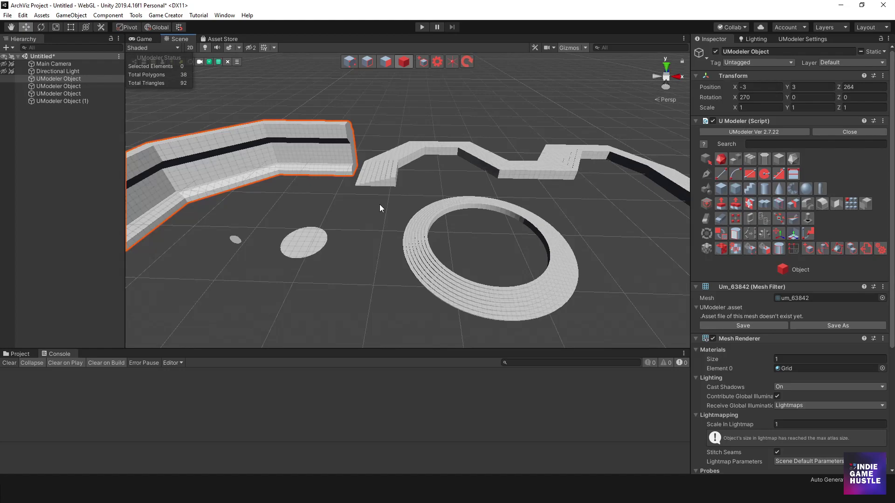
scroll(368, 238, "down", 3)
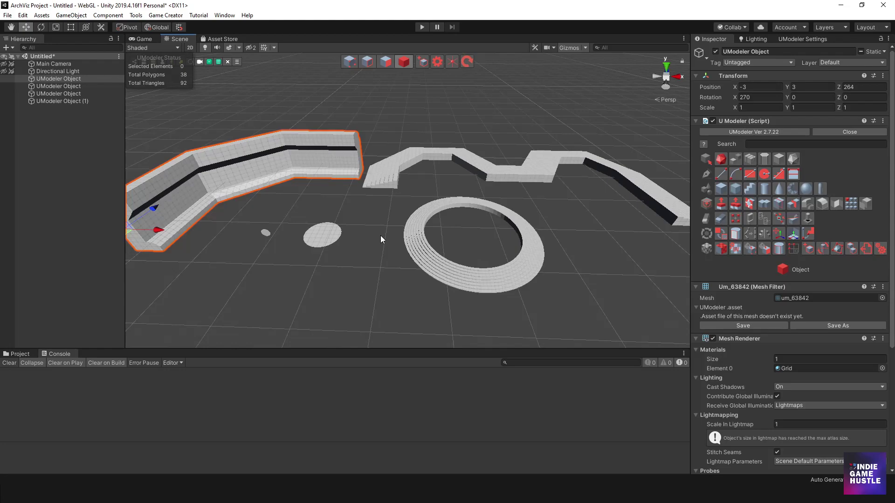
left_click_drag(381, 236, 463, 226, "alt")
scroll(464, 226, "up", 2)
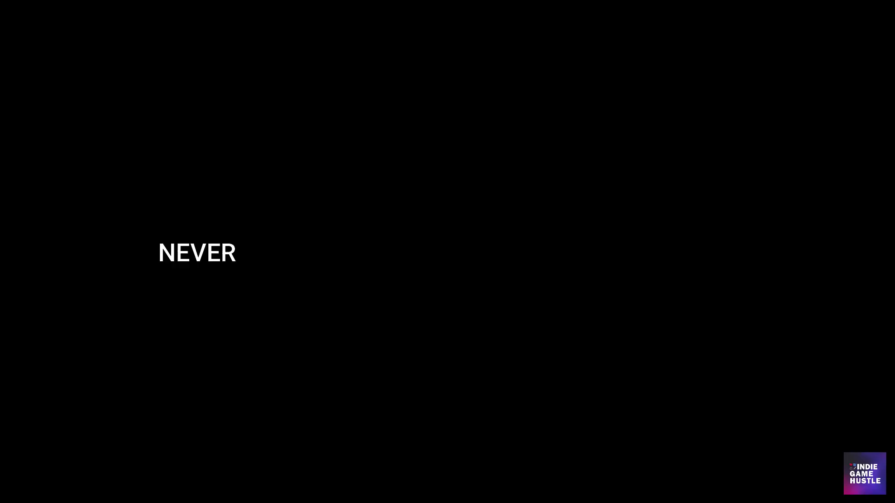